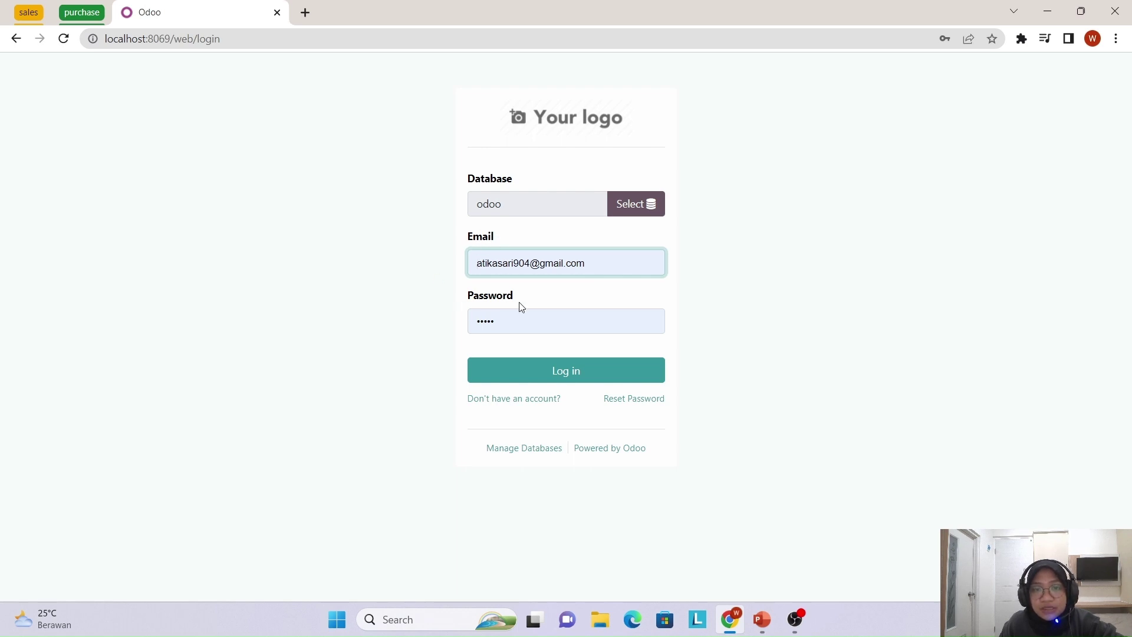
- Sign in as the administrator and bring up the apps menu from the Discuss inbox
left_click(583, 378)
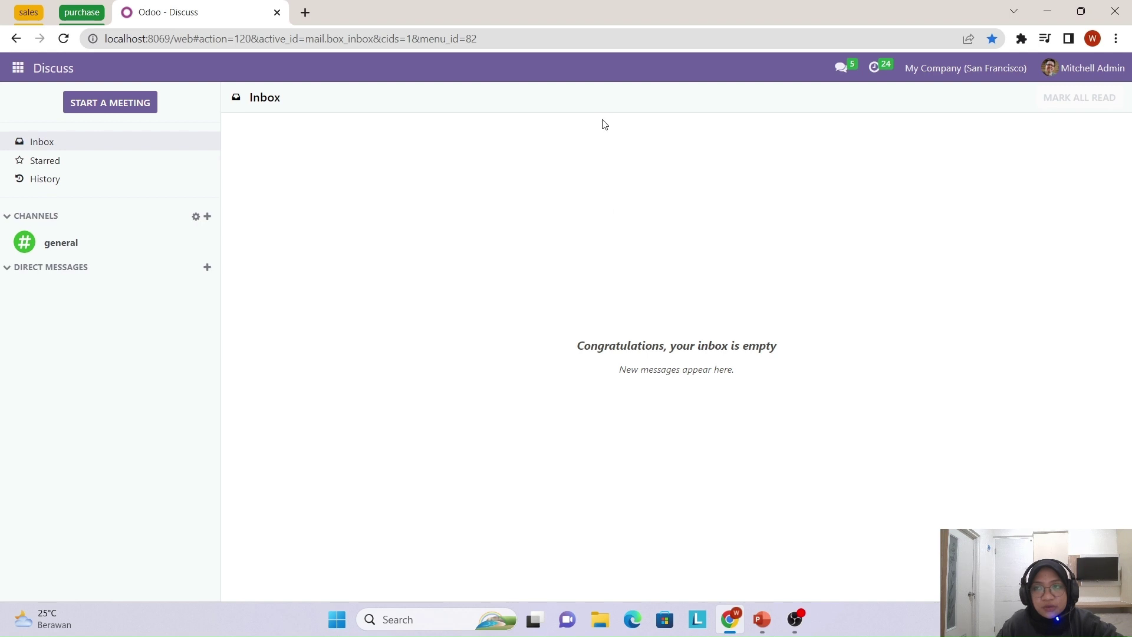
left_click(17, 70)
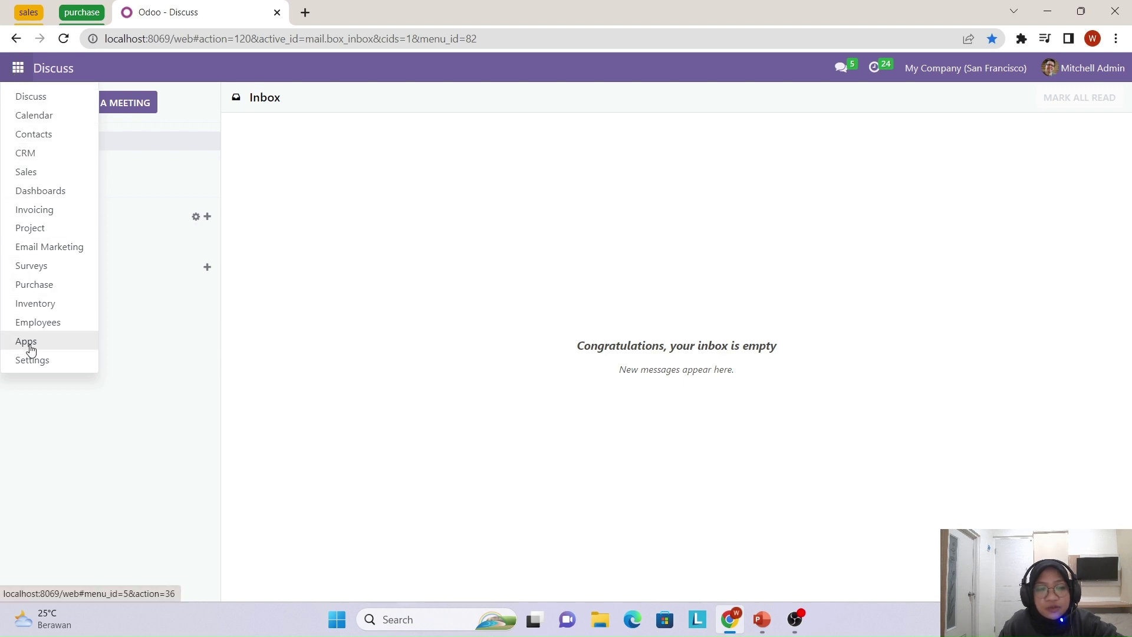
- Open the Apps page and check that the Purchase module is marked Installed
left_click(31, 350)
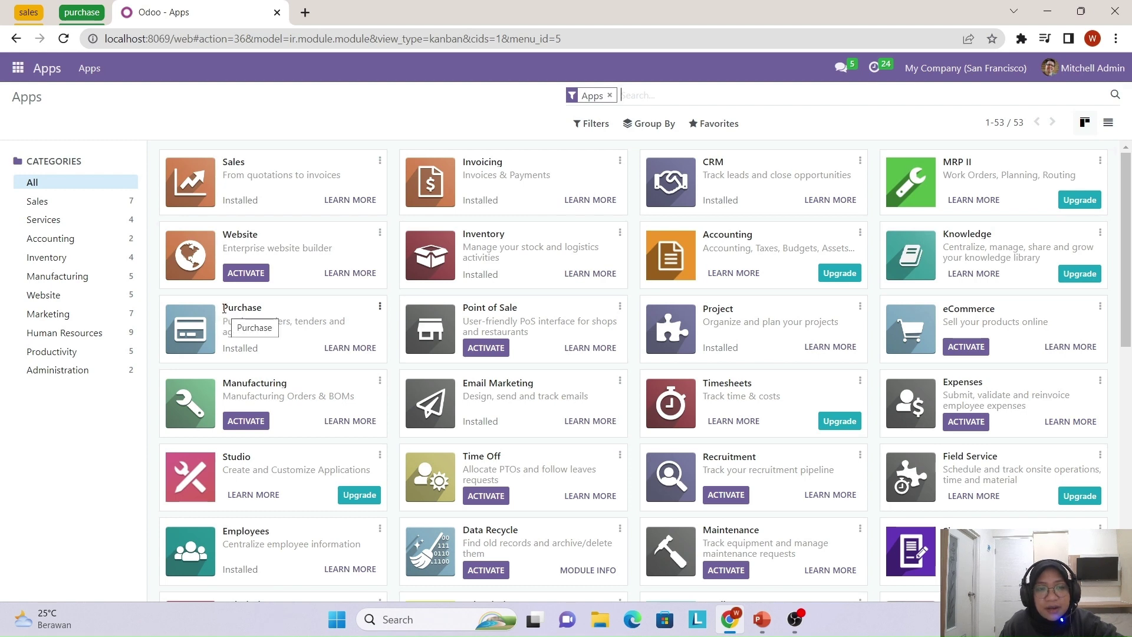
left_click_drag(224, 308, 292, 311)
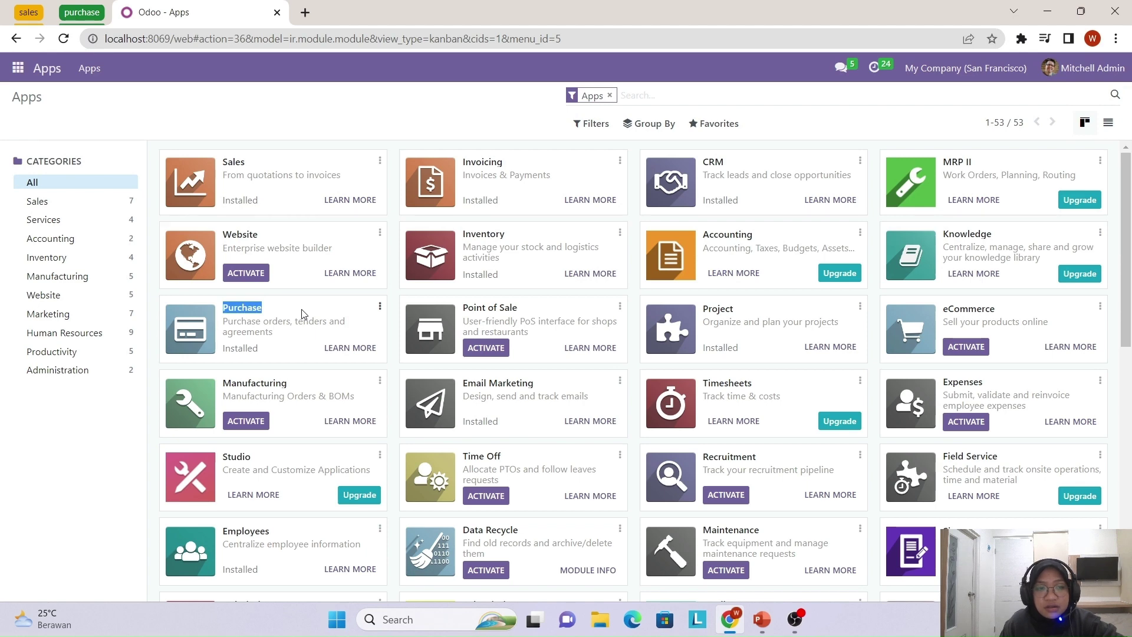
left_click(303, 314)
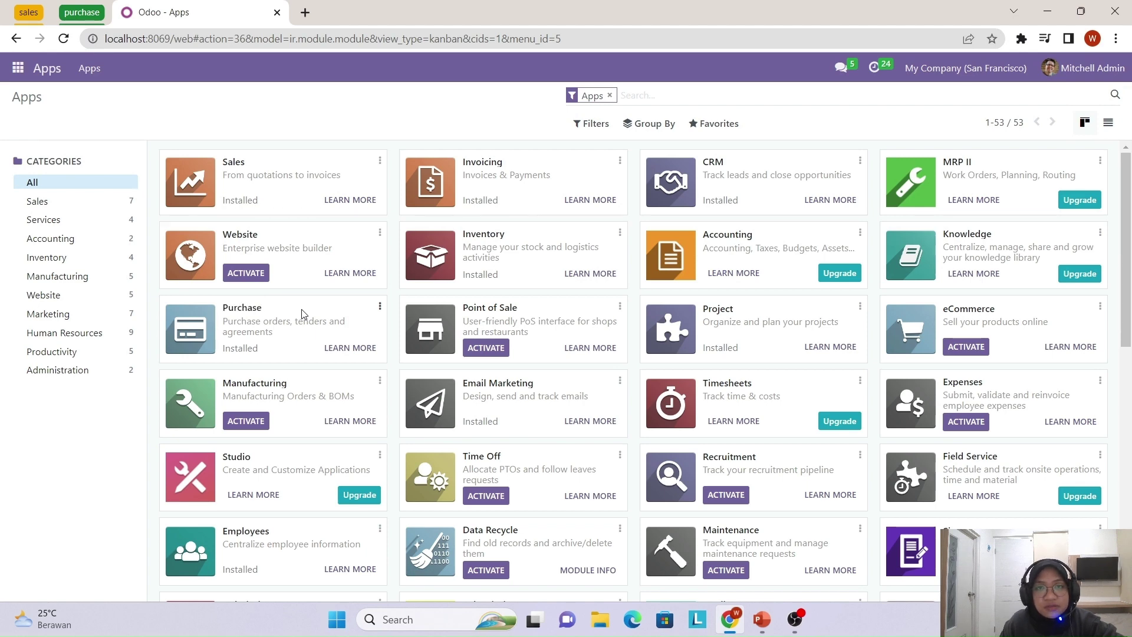
left_click(11, 71)
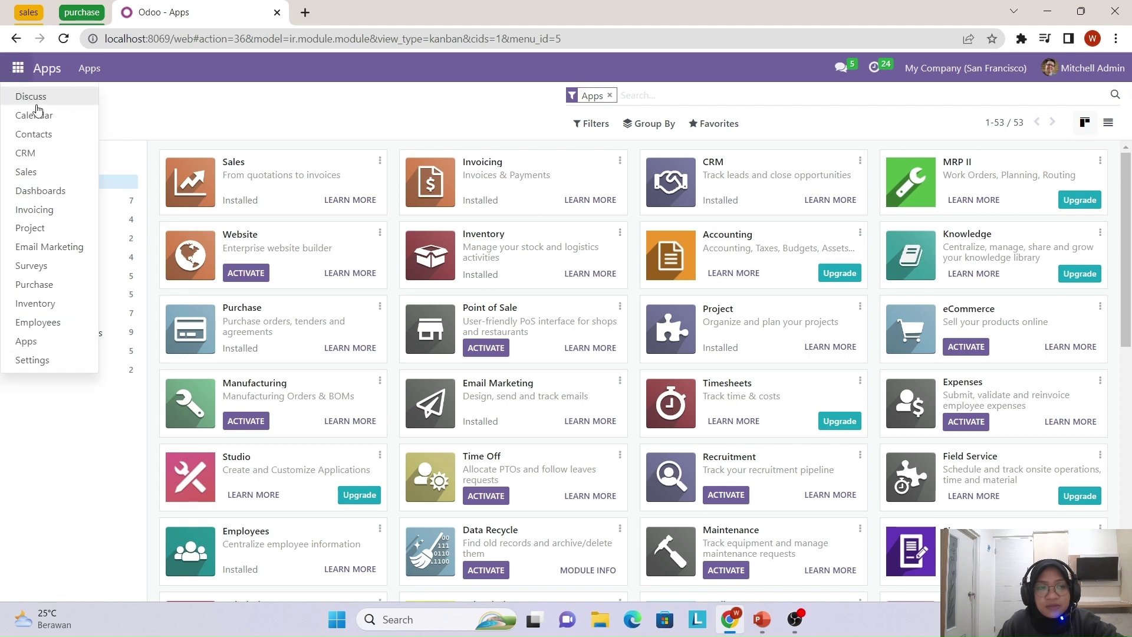
- Open Settings > Manage Users to review the three internal users' login status
left_click(27, 360)
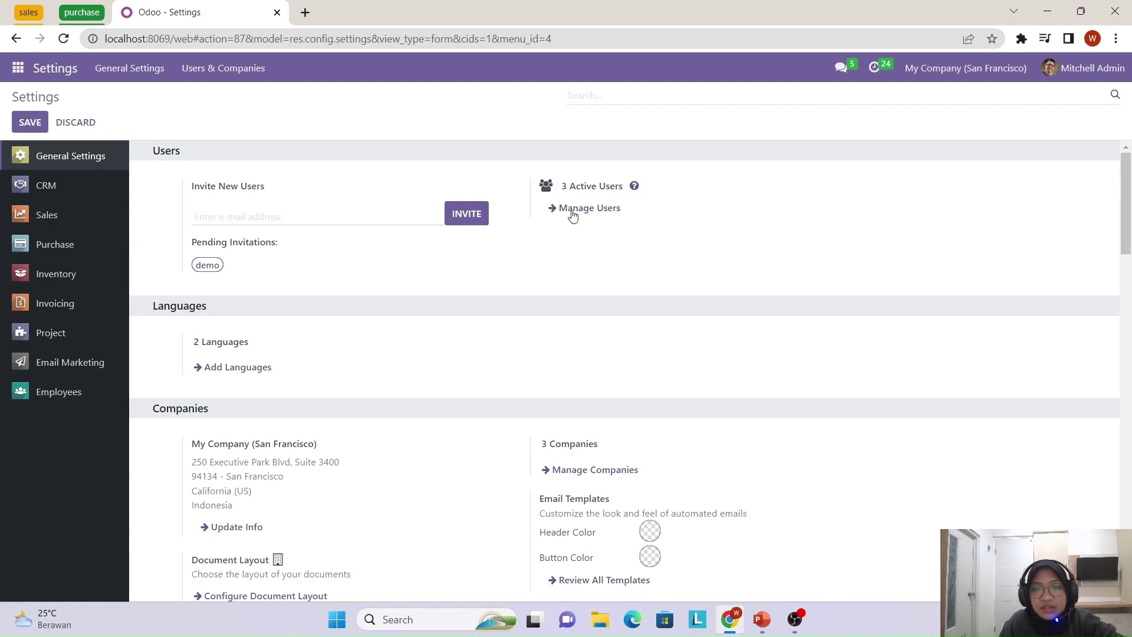
left_click(572, 208)
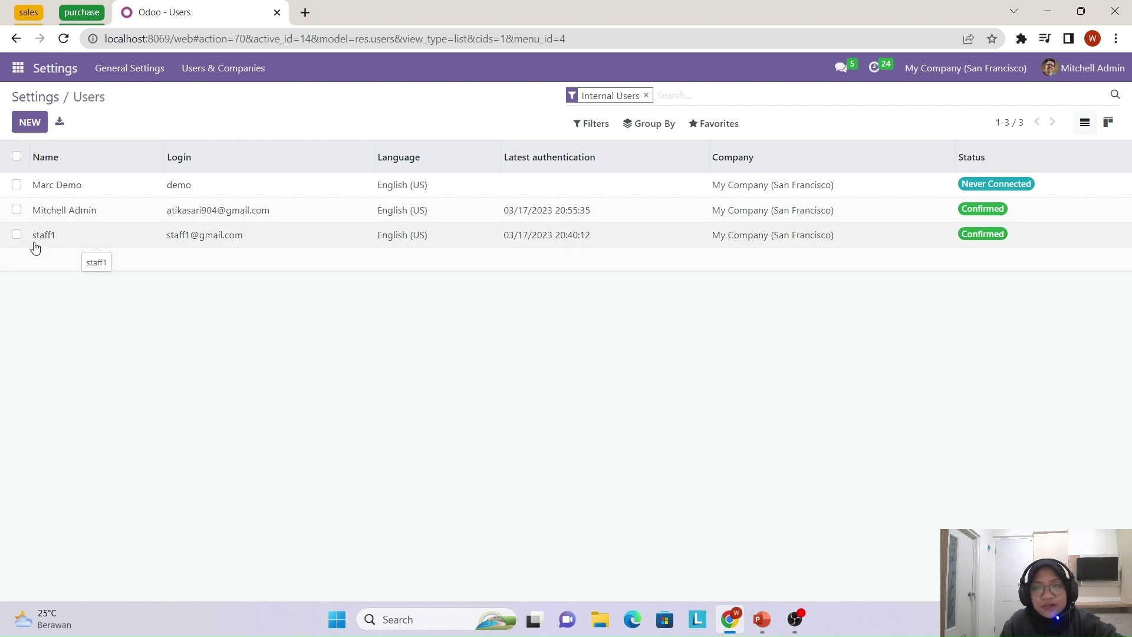
- Check that Purchase settings require order approval for orders above Rp 5,000.00
left_click(18, 67)
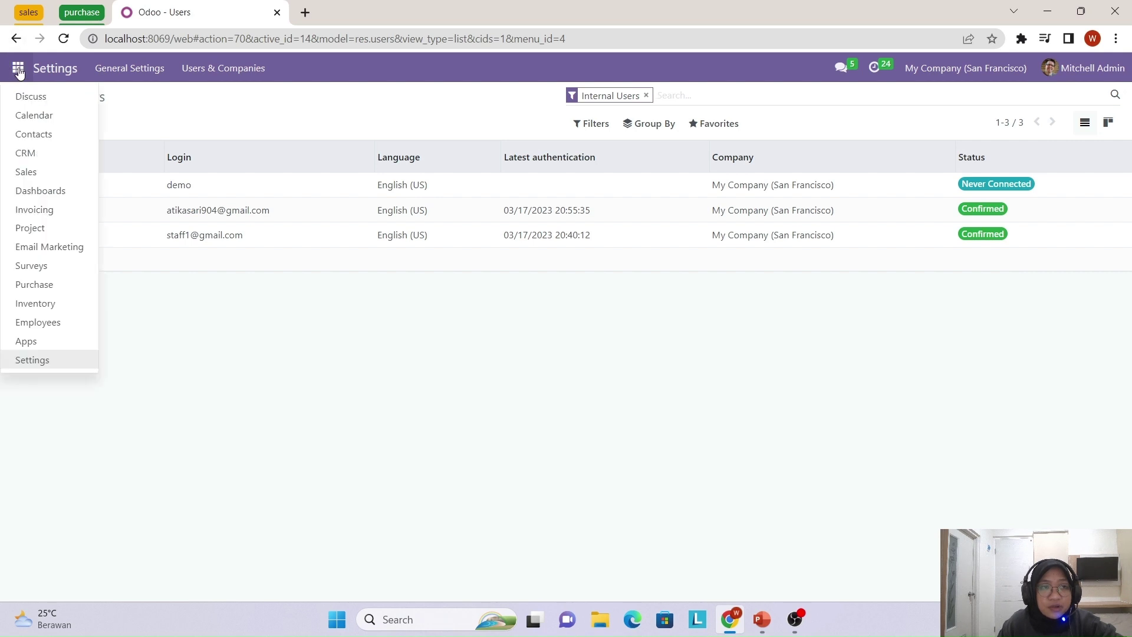
left_click(62, 292)
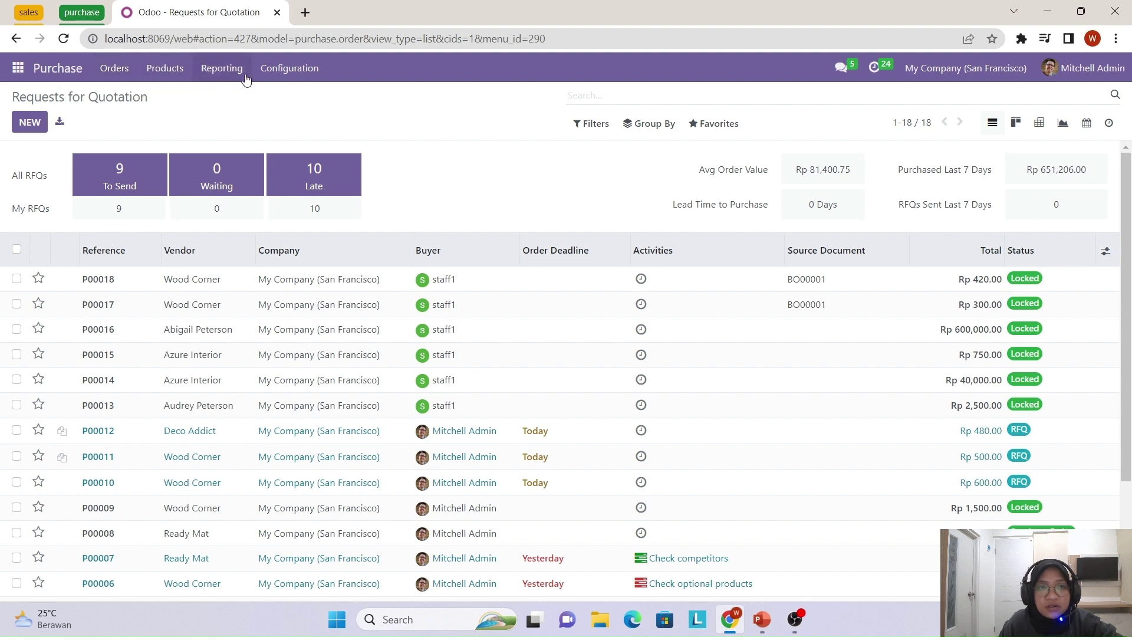
left_click(292, 70)
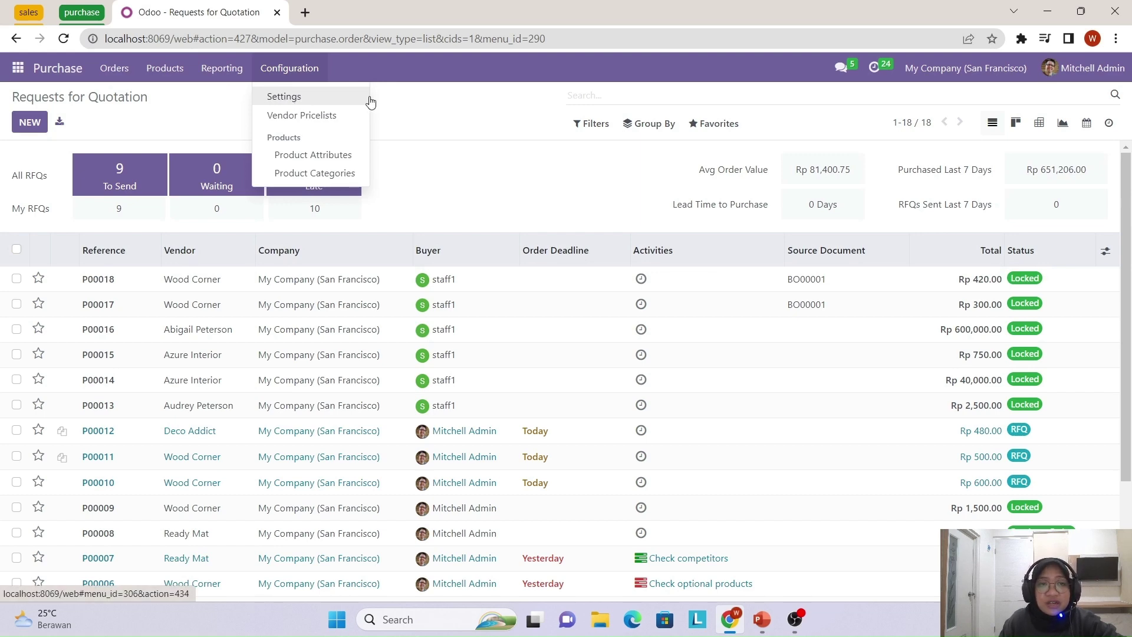
left_click(339, 101)
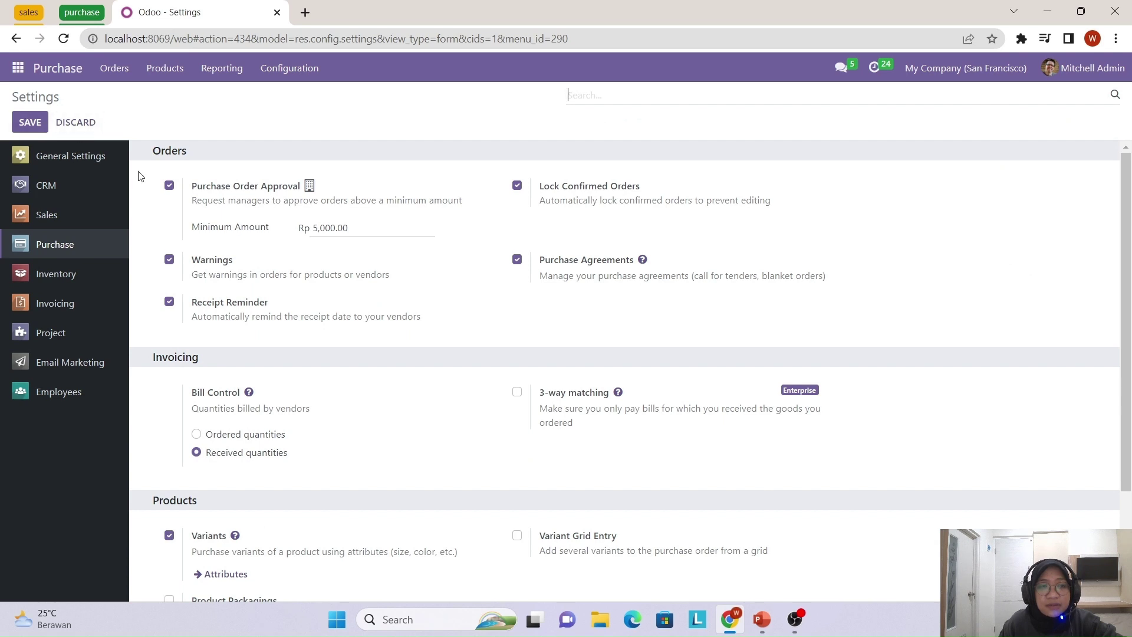
left_click_drag(155, 148, 274, 163)
left_click(274, 162)
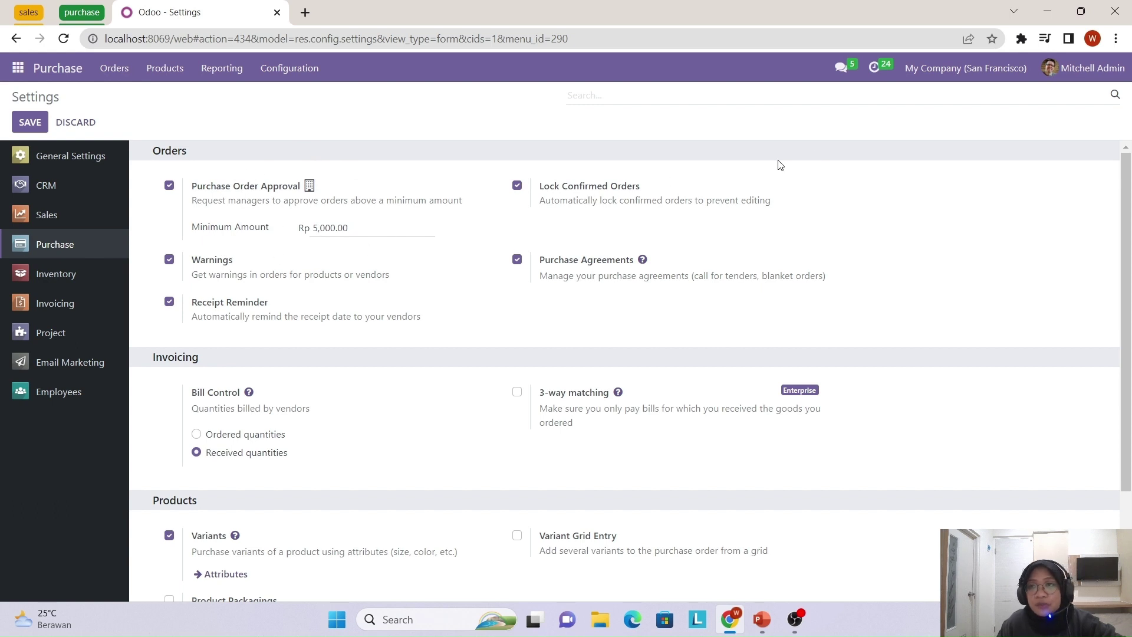
- Log out the administrator and sign in as the staff user, dismissing the browser's password popups
left_click(1113, 71)
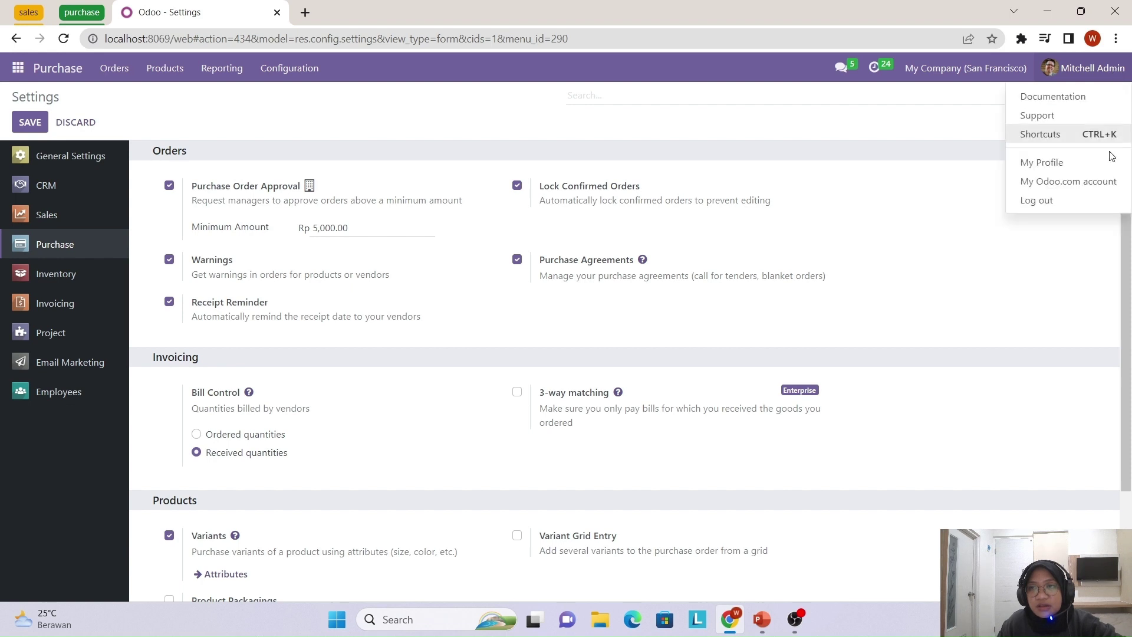
left_click(1098, 203)
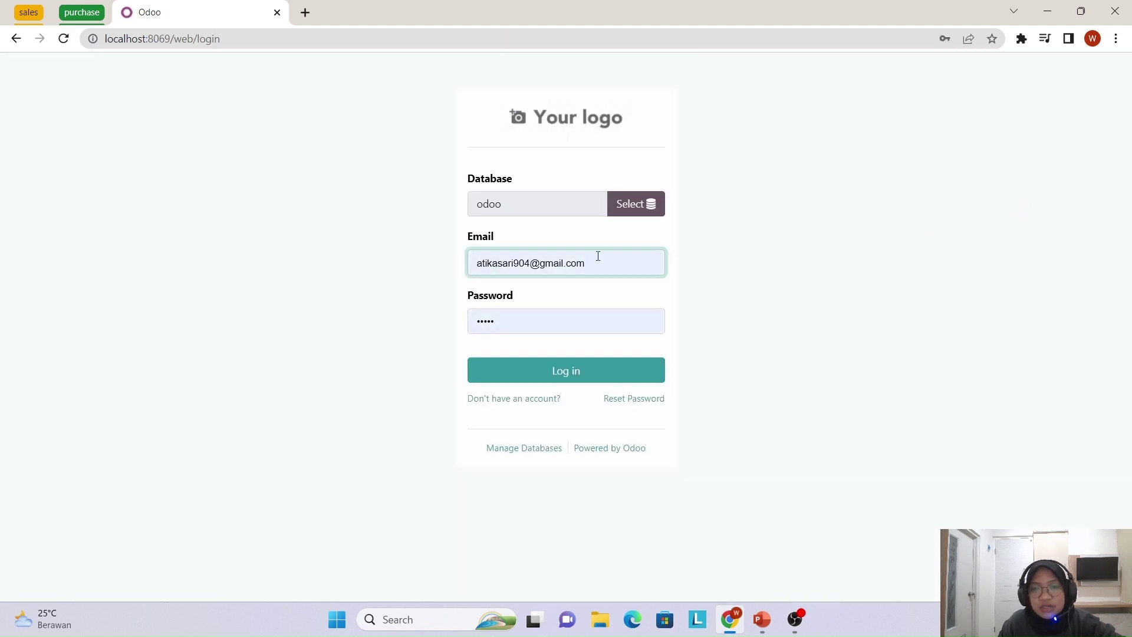
left_click_drag(589, 271, 448, 265)
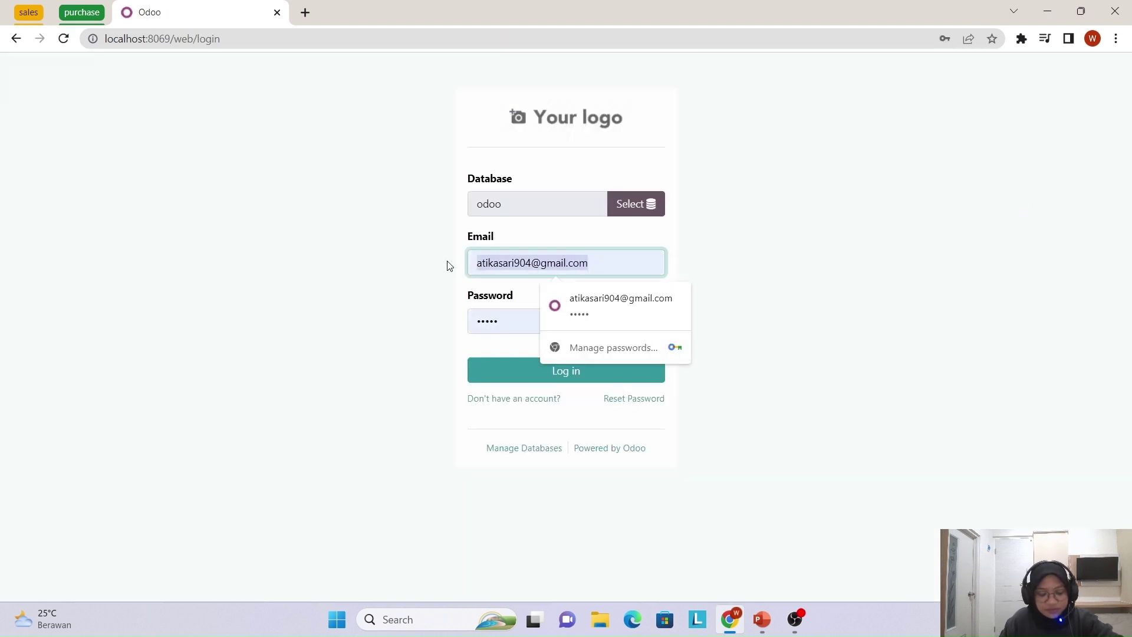
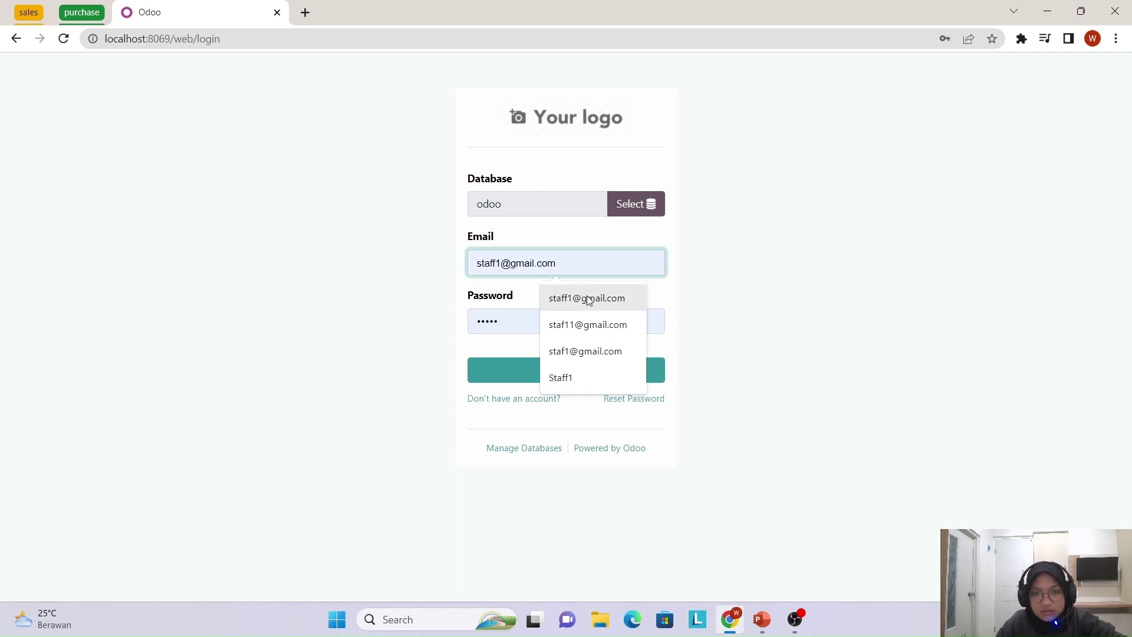
left_click(587, 298)
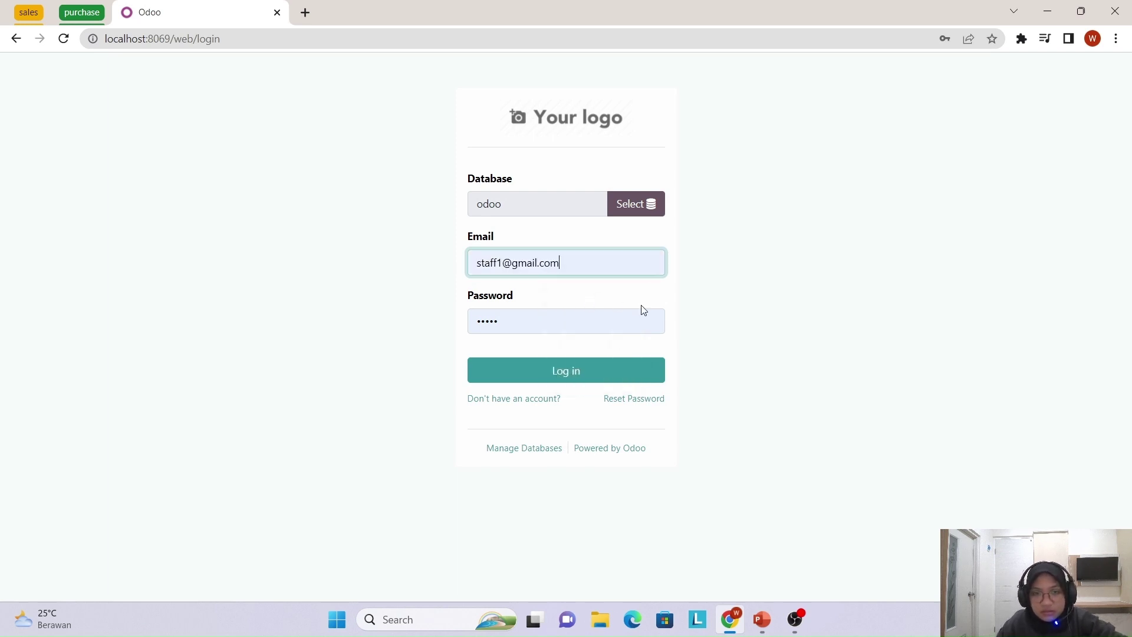
left_click(631, 378)
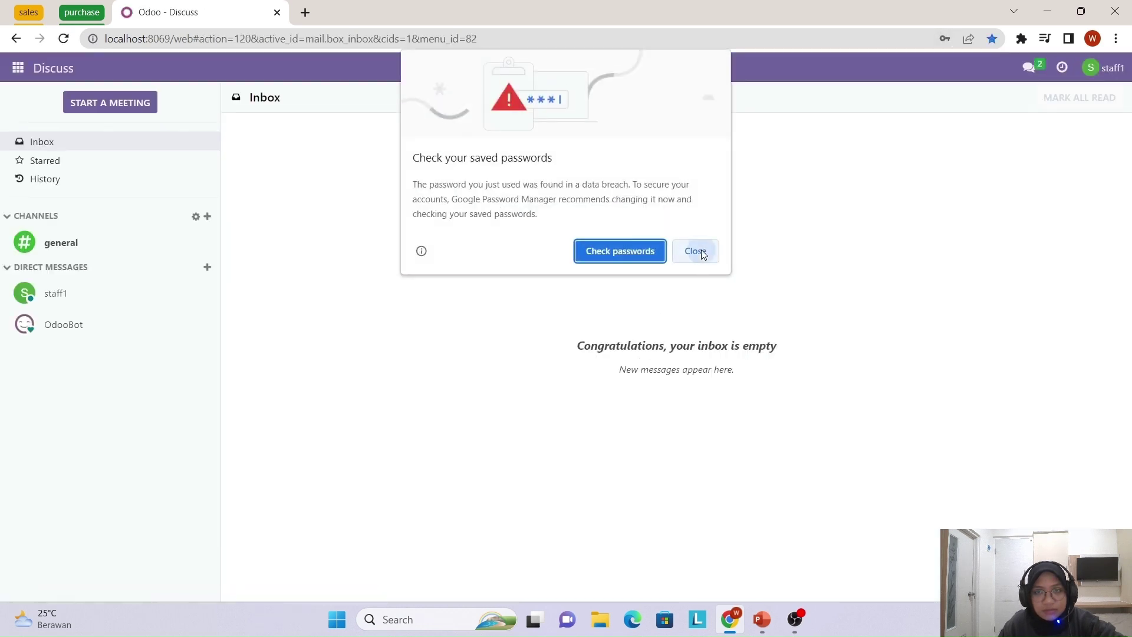
left_click(702, 251)
left_click(982, 261)
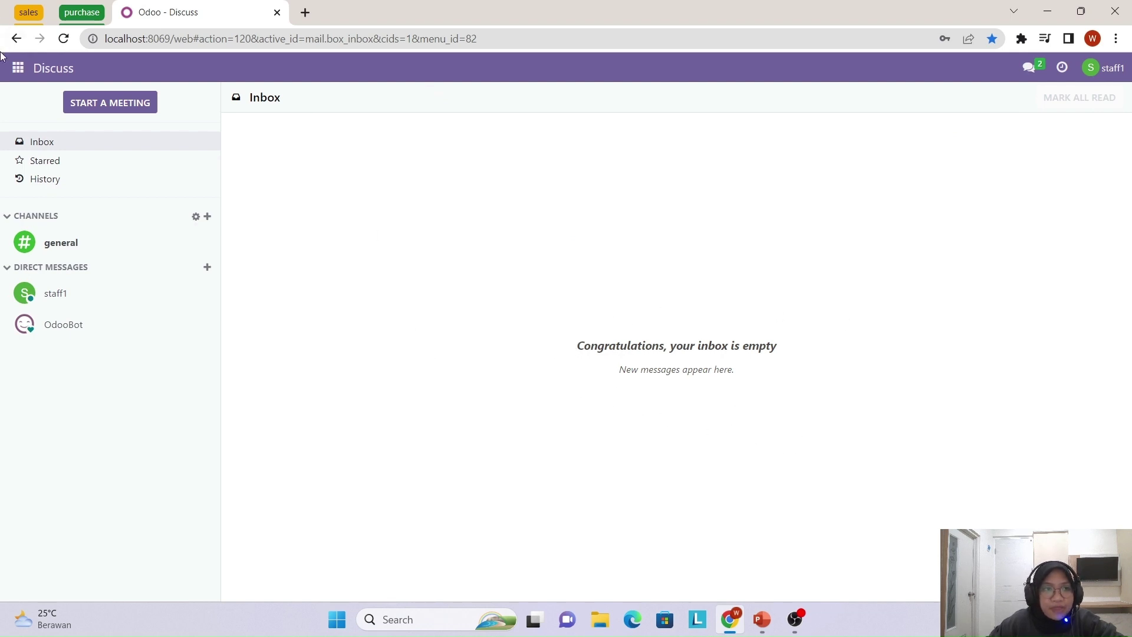
- Open the Purchase app as the staff user to see the 18 Requests for Quotation
left_click(13, 72)
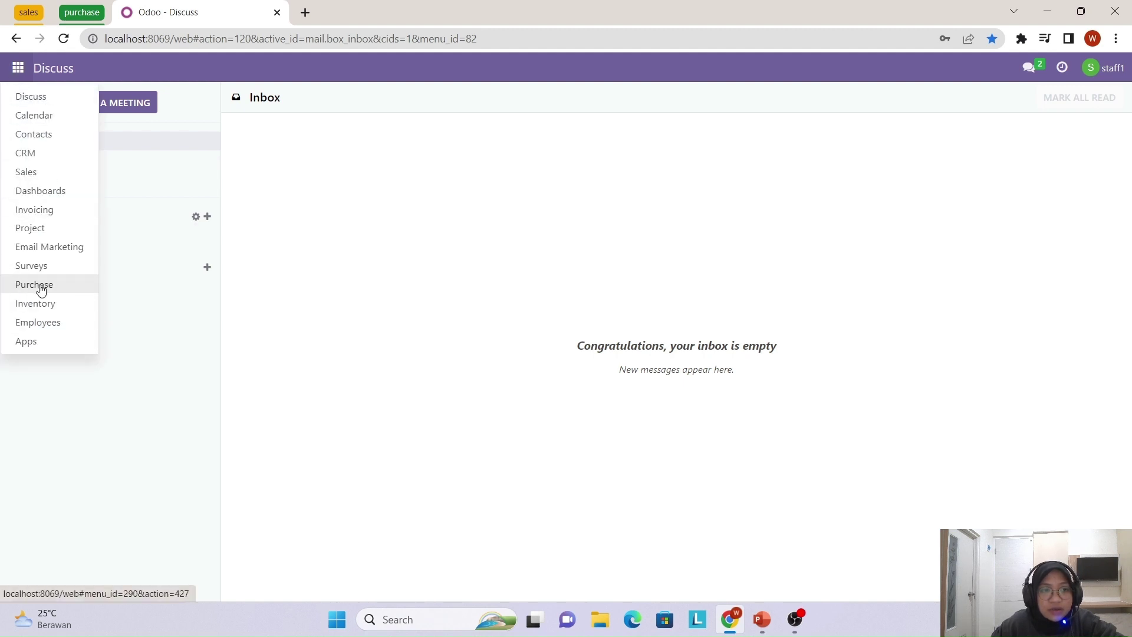
left_click(40, 289)
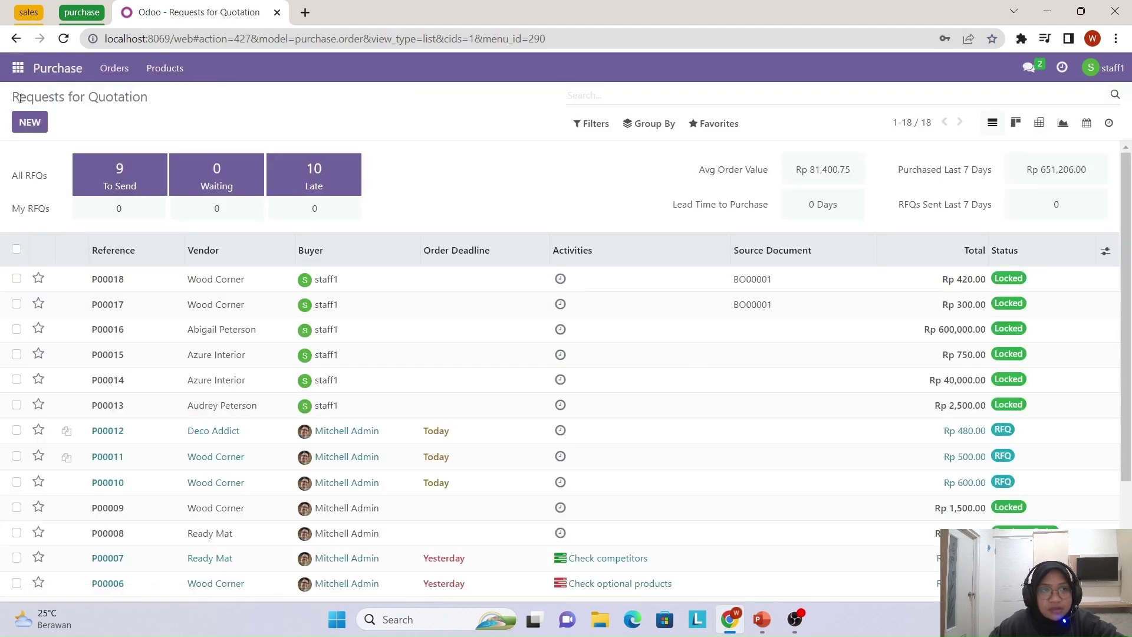
left_click_drag(15, 97, 149, 111)
left_click(136, 123)
- Start a new RFQ, choose its vendor and keep the current order deadline
left_click(32, 124)
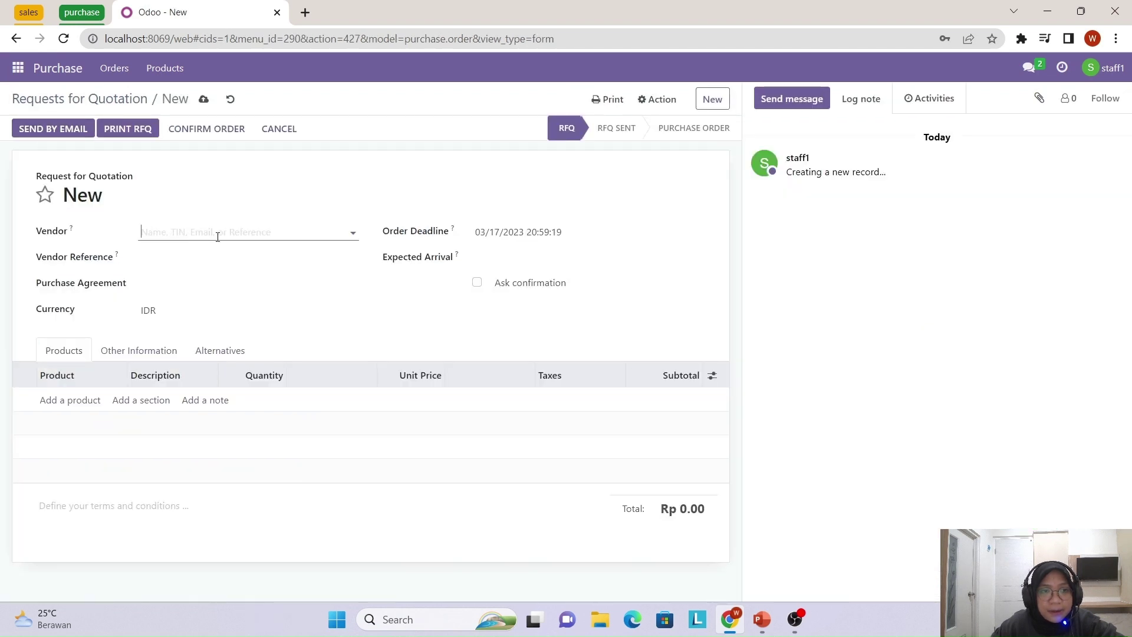
left_click(354, 236)
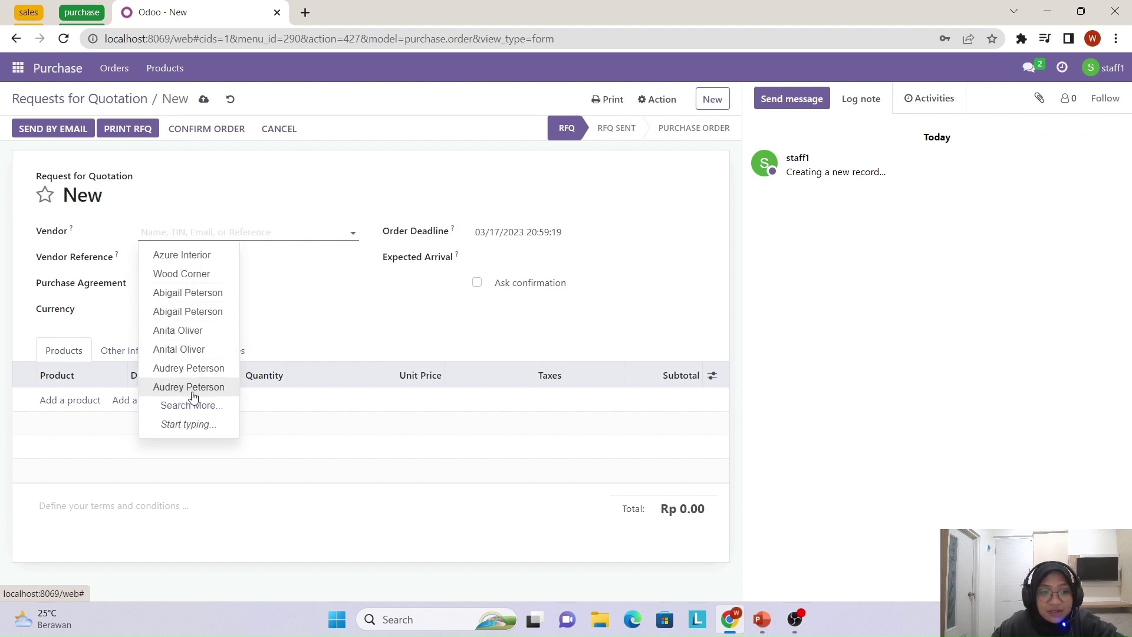
left_click(196, 336)
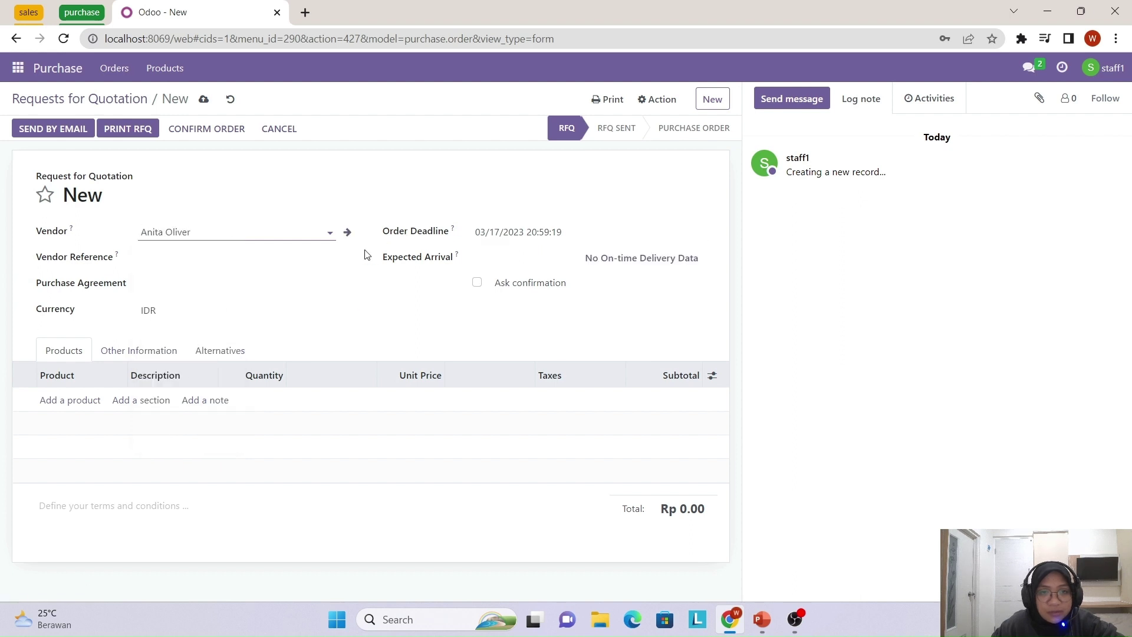
left_click(612, 236)
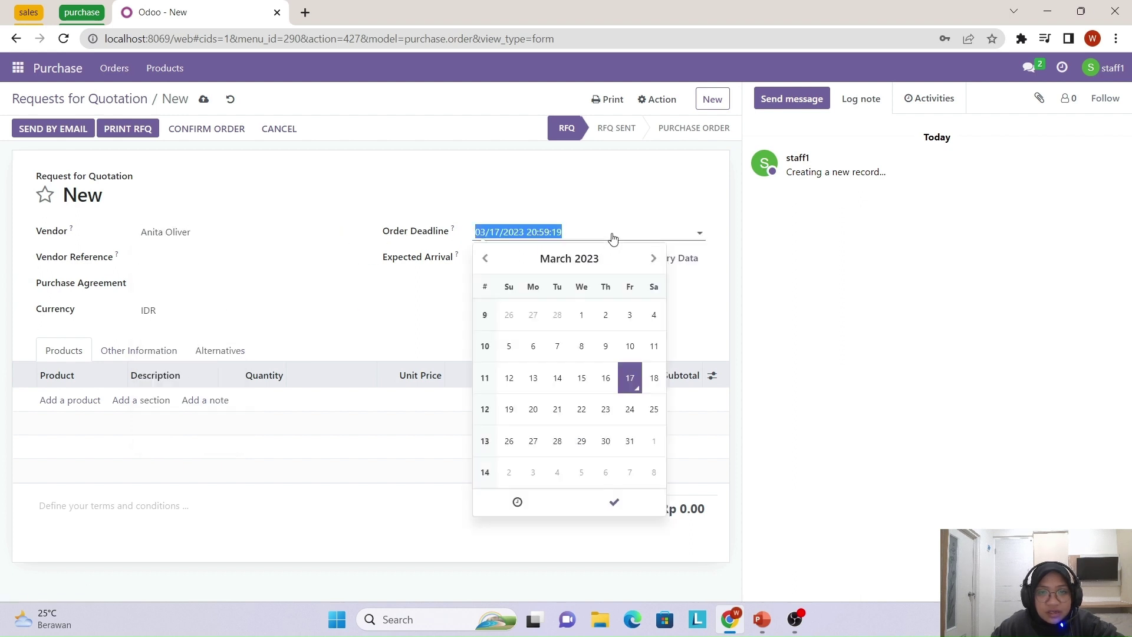
left_click(613, 502)
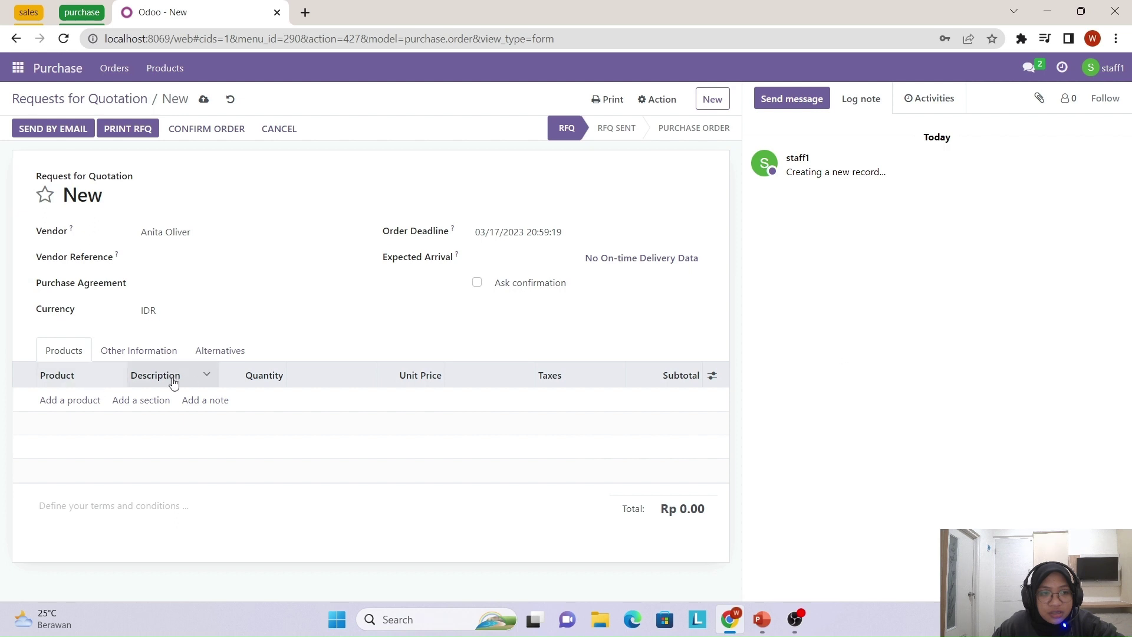
- Add a [E-COM07] Large Cabinet line of quantity 5 at 800.00, totalling Rp 4,000.00
left_click(60, 407)
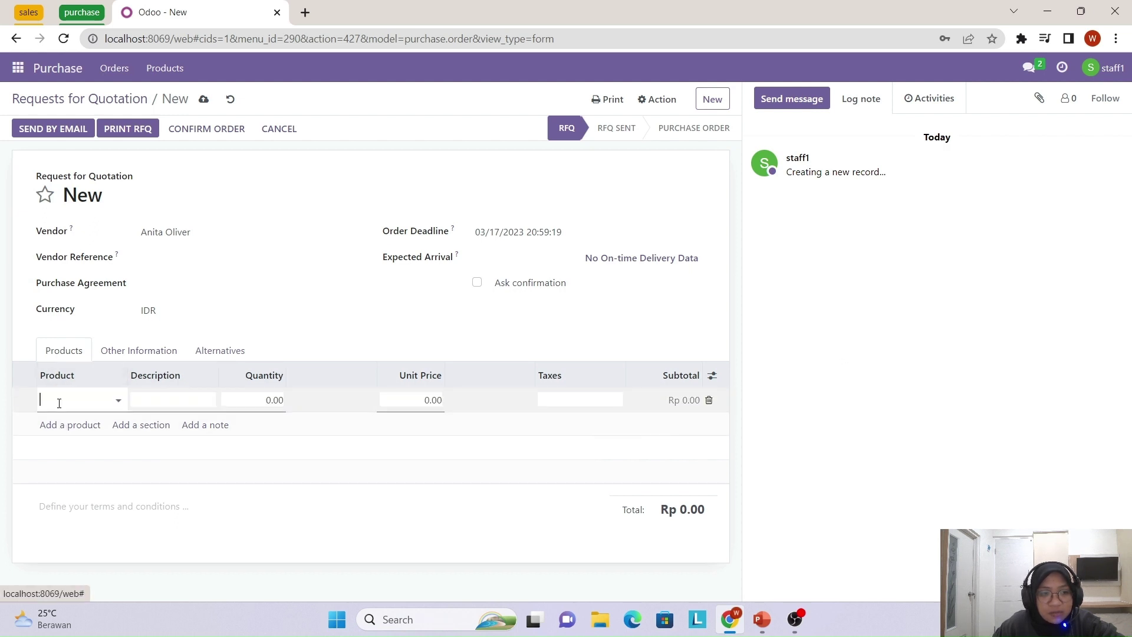
left_click(120, 400)
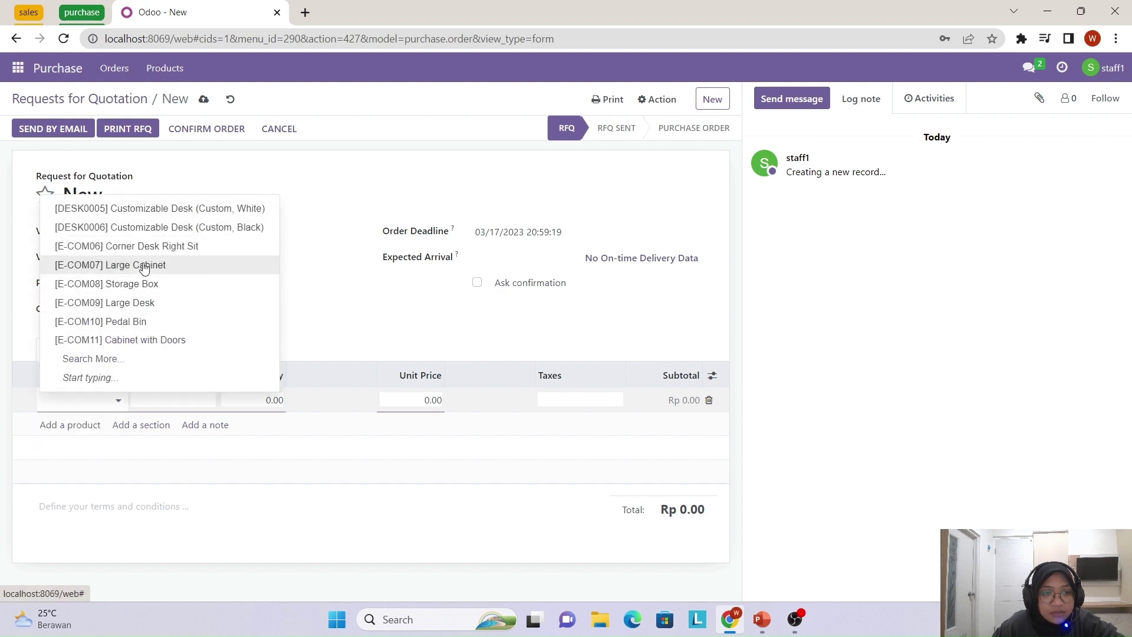
left_click(144, 266)
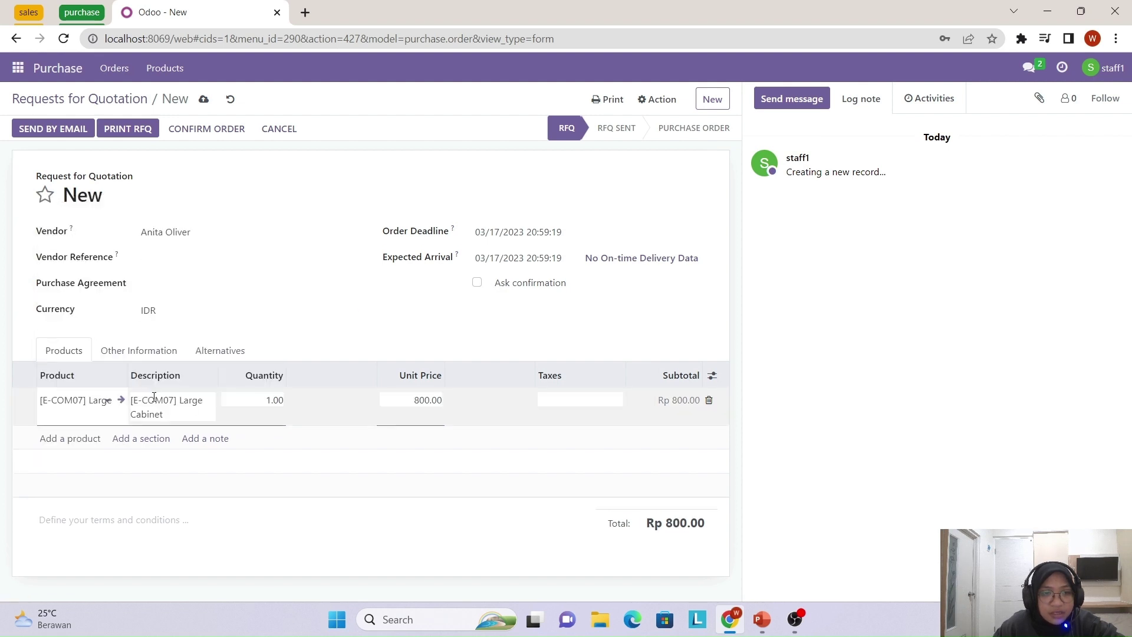
left_click(271, 401)
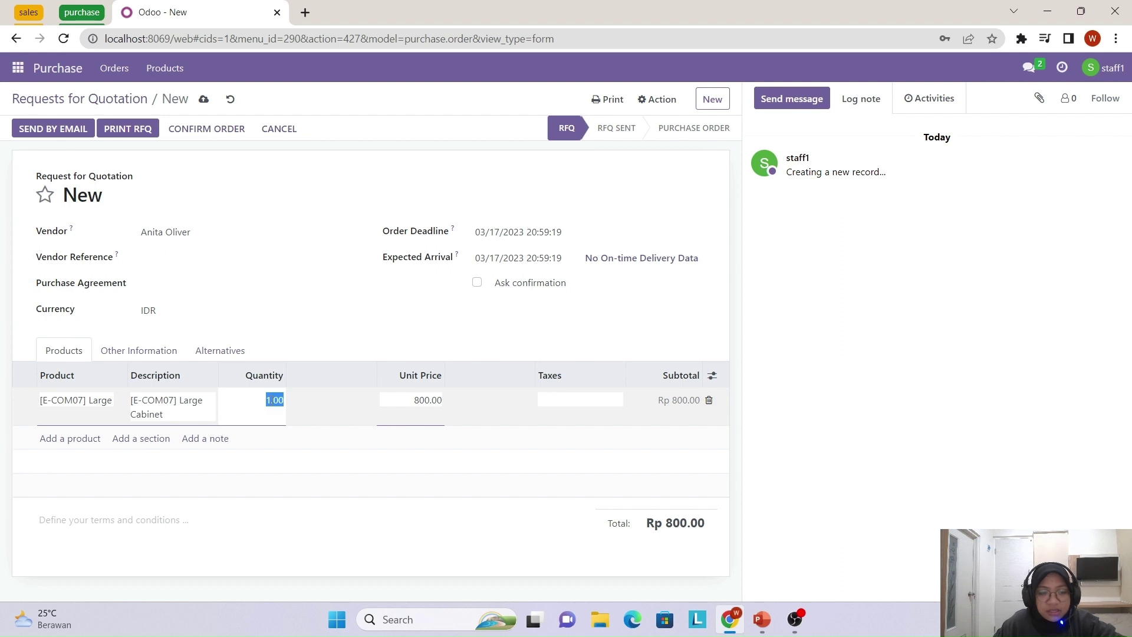
type("5")
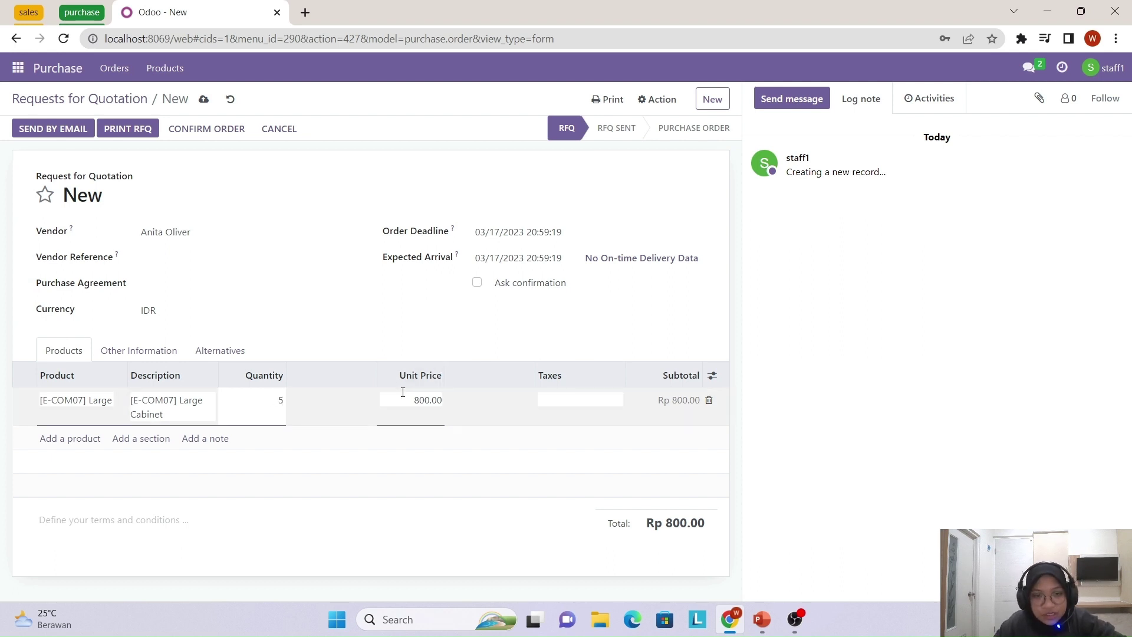
left_click(450, 349)
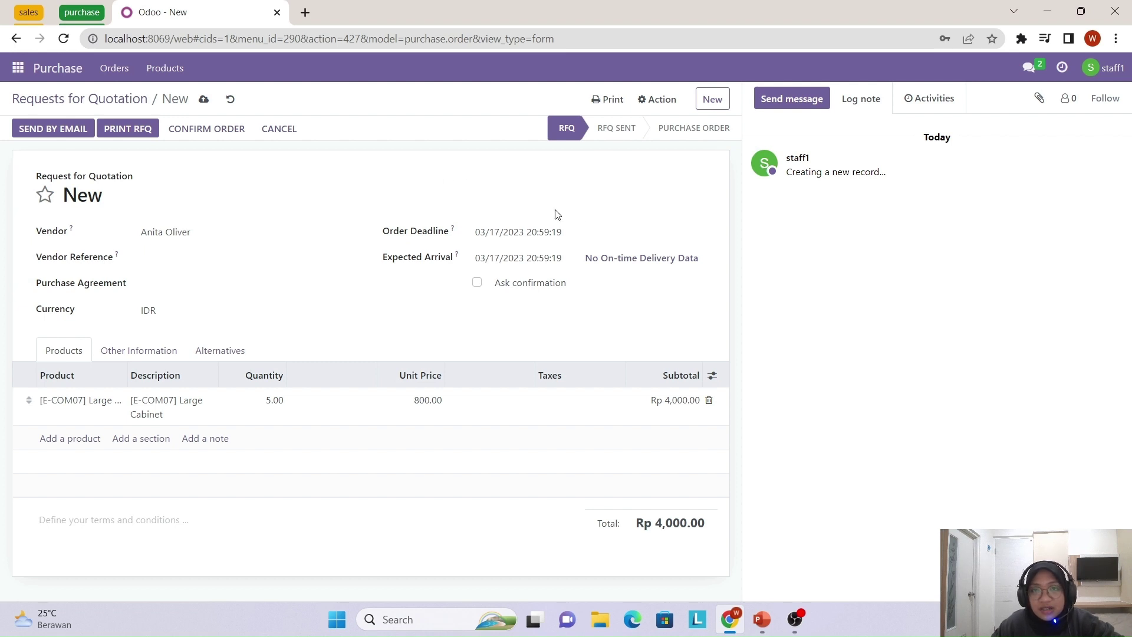
- Confirm the cabinet RFQ as purchase order P00019 and return to the RFQ list
left_click(227, 130)
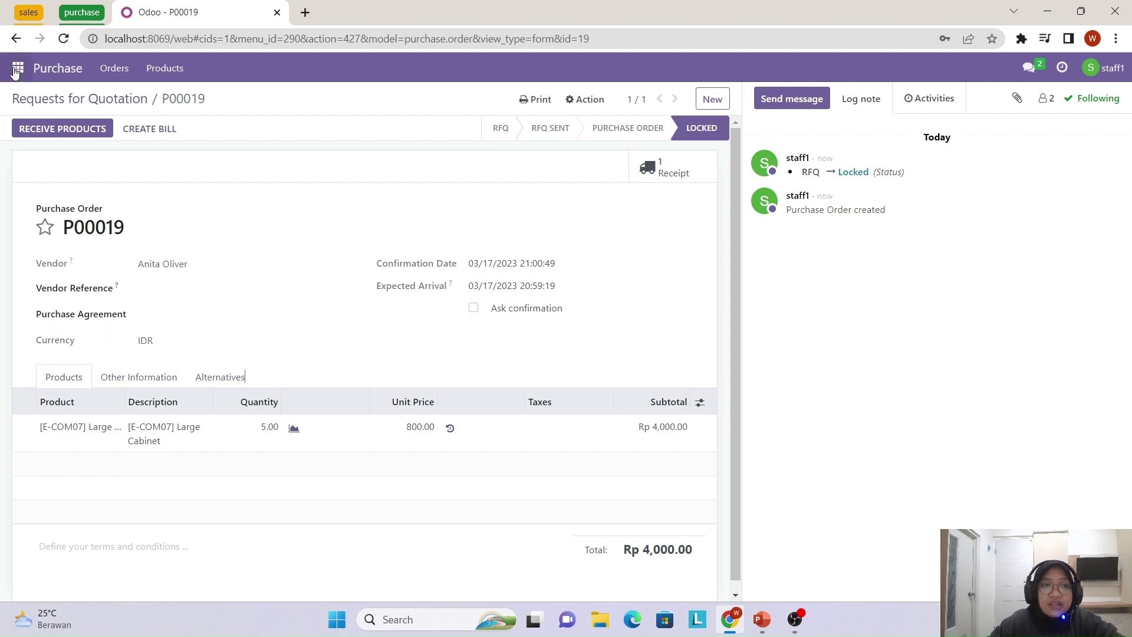
left_click(48, 72)
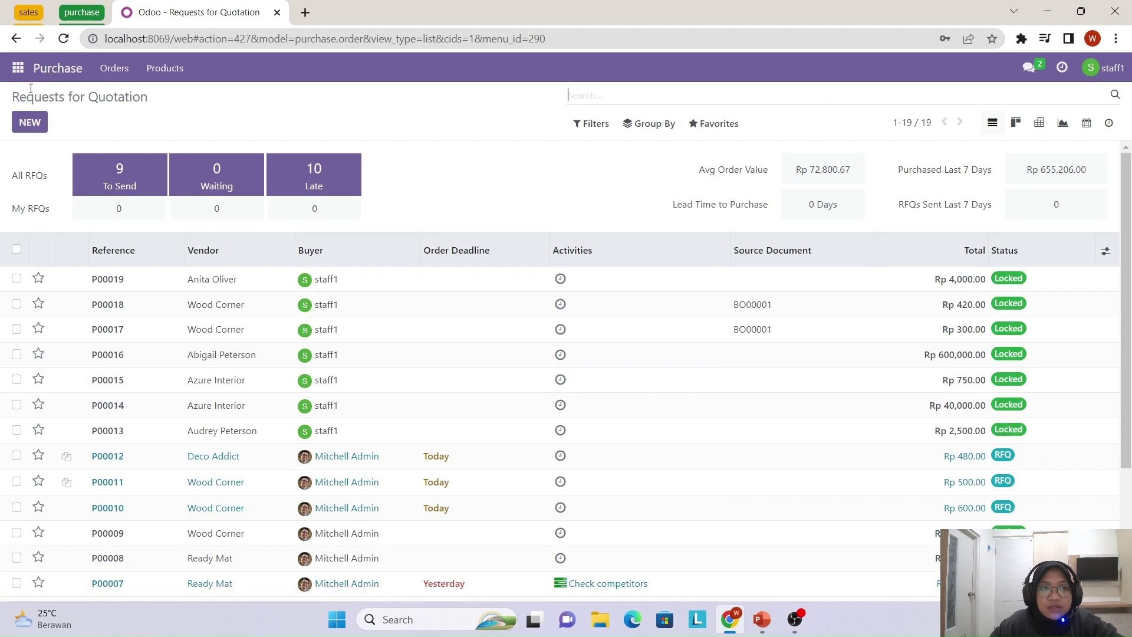
- Start a new RFQ for Wood Corner, keep the current deadline, and add an empty product line
left_click(28, 130)
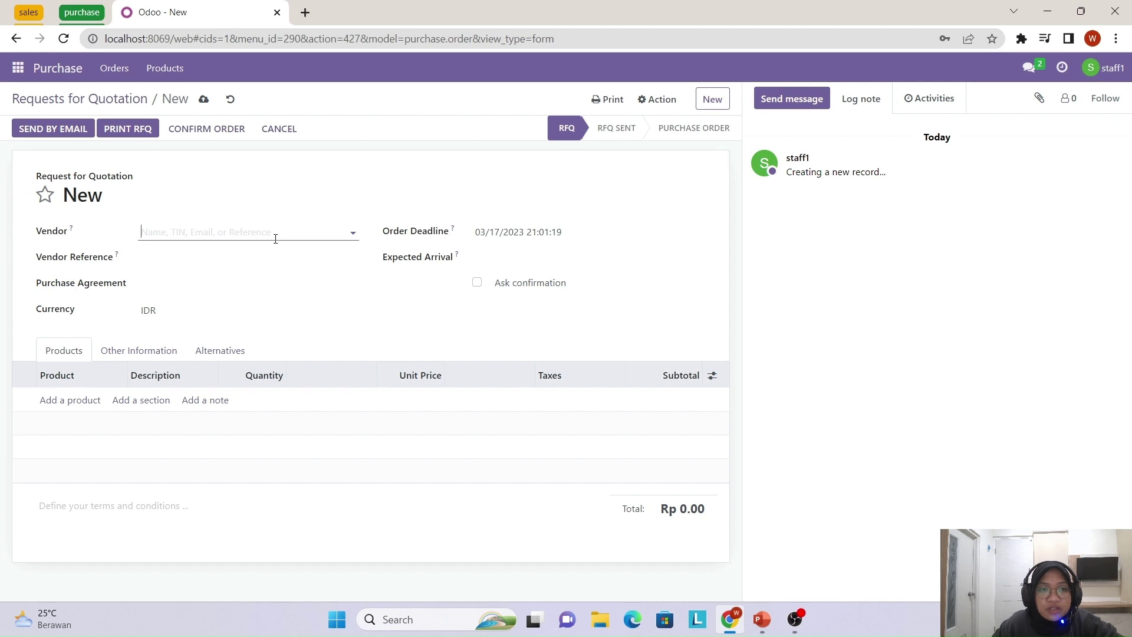
left_click(355, 233)
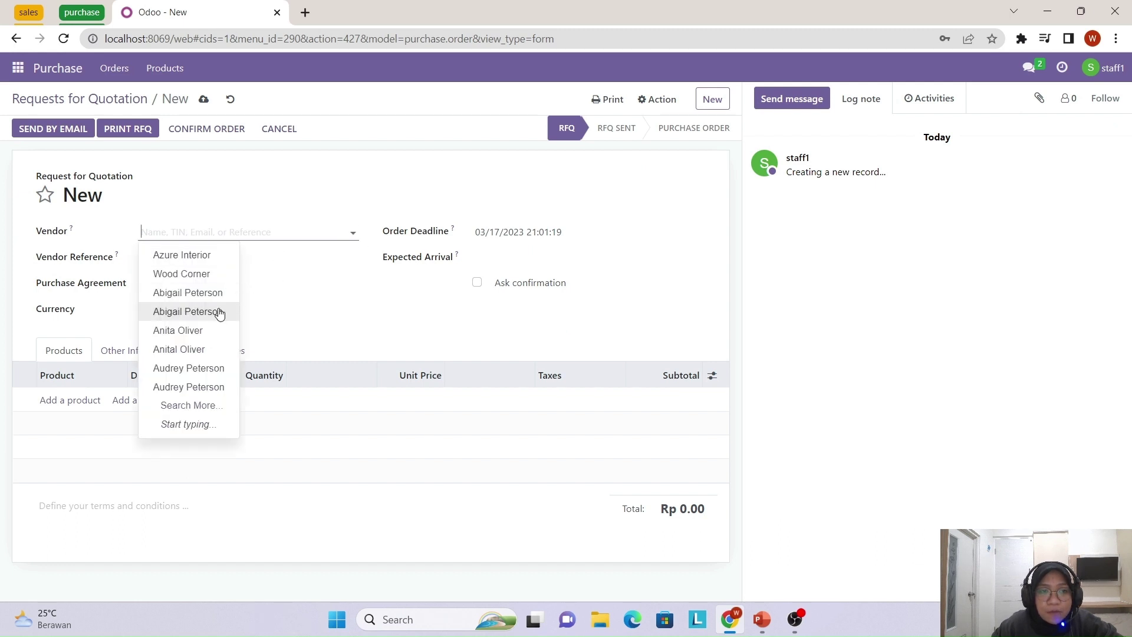
left_click(207, 275)
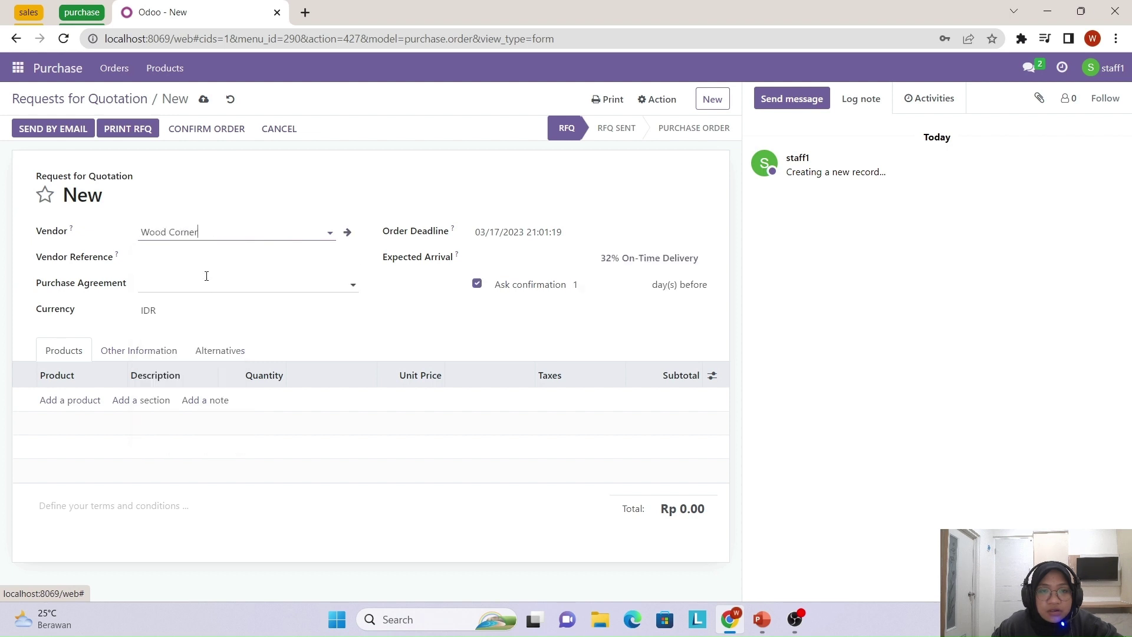
left_click(632, 240)
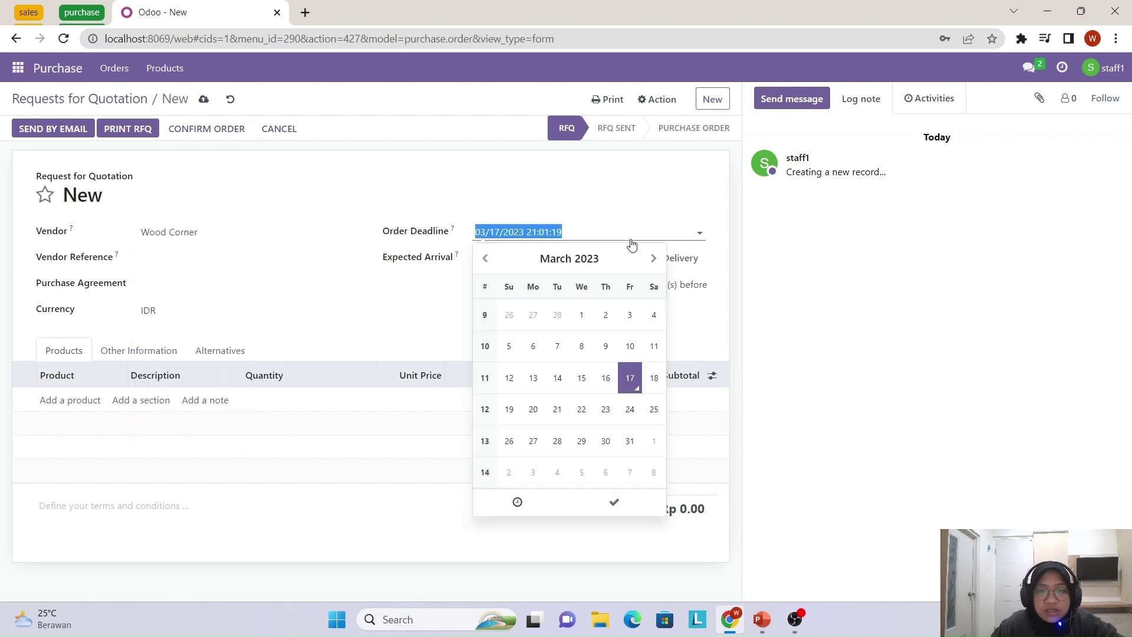
left_click(614, 502)
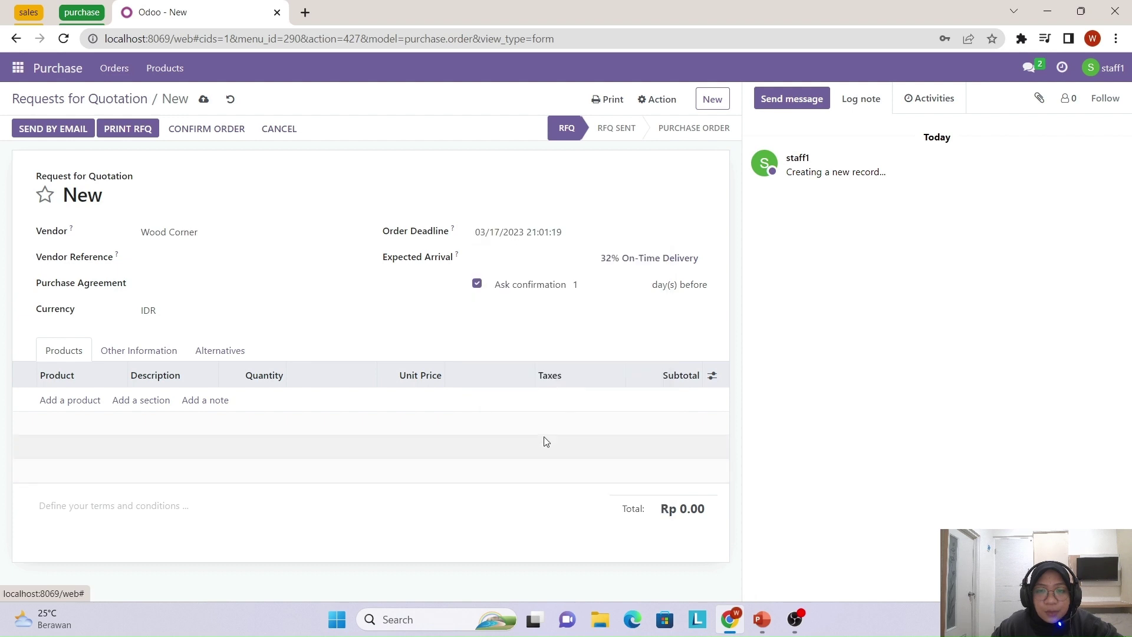
left_click(98, 407)
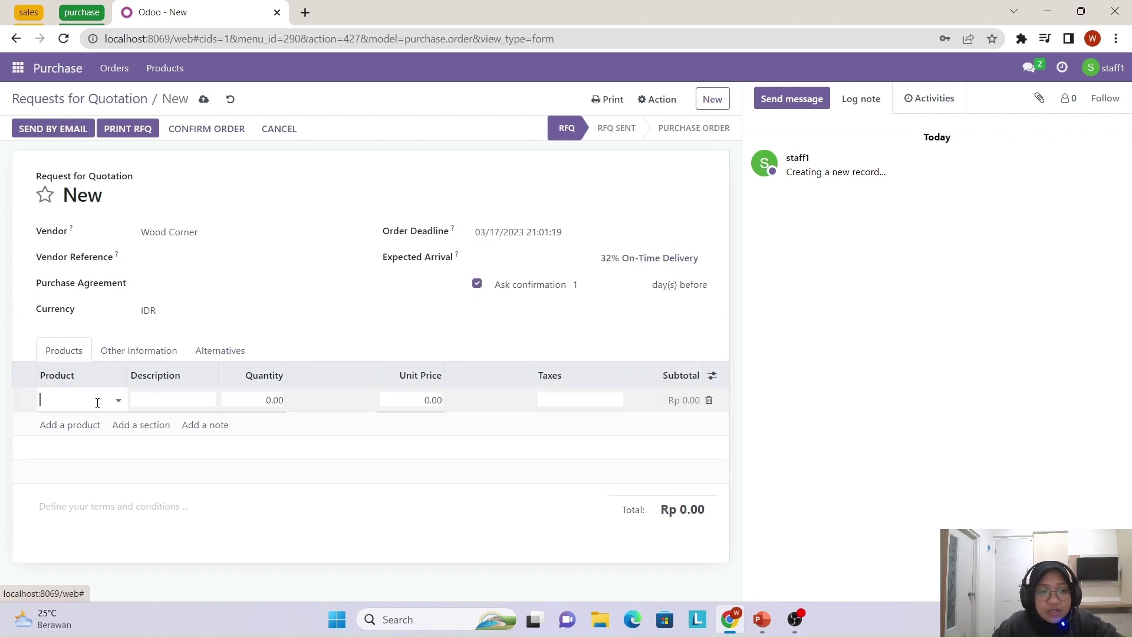
left_click(119, 405)
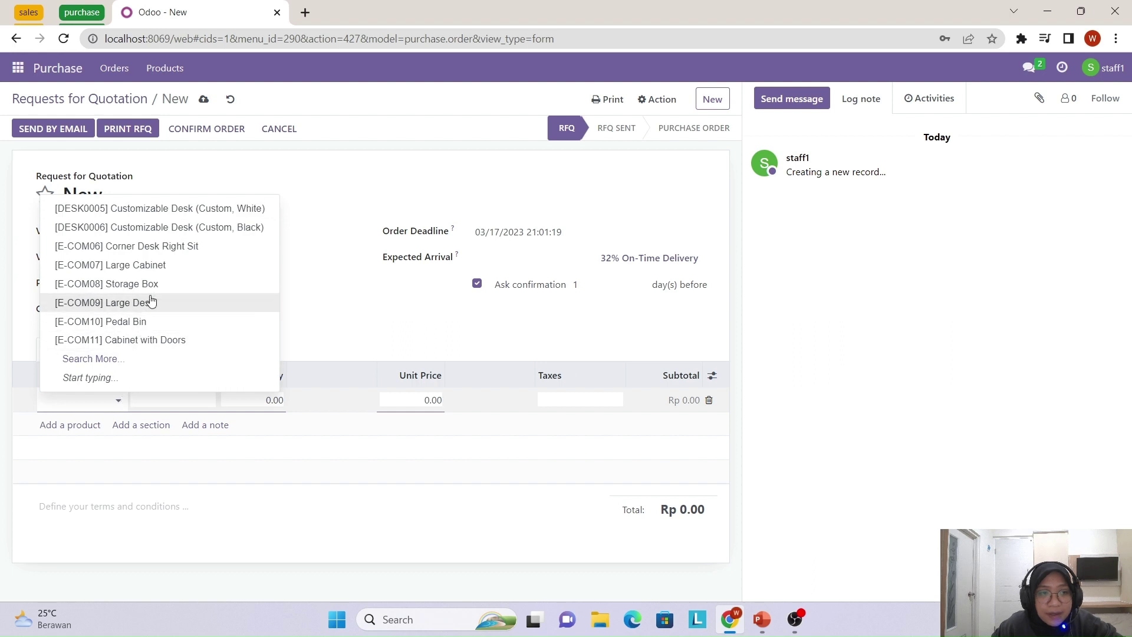
- Fill the line with 8 × [E-COM06] Corner Desk Right Sit at a 9,000.00 unit price
left_click(190, 246)
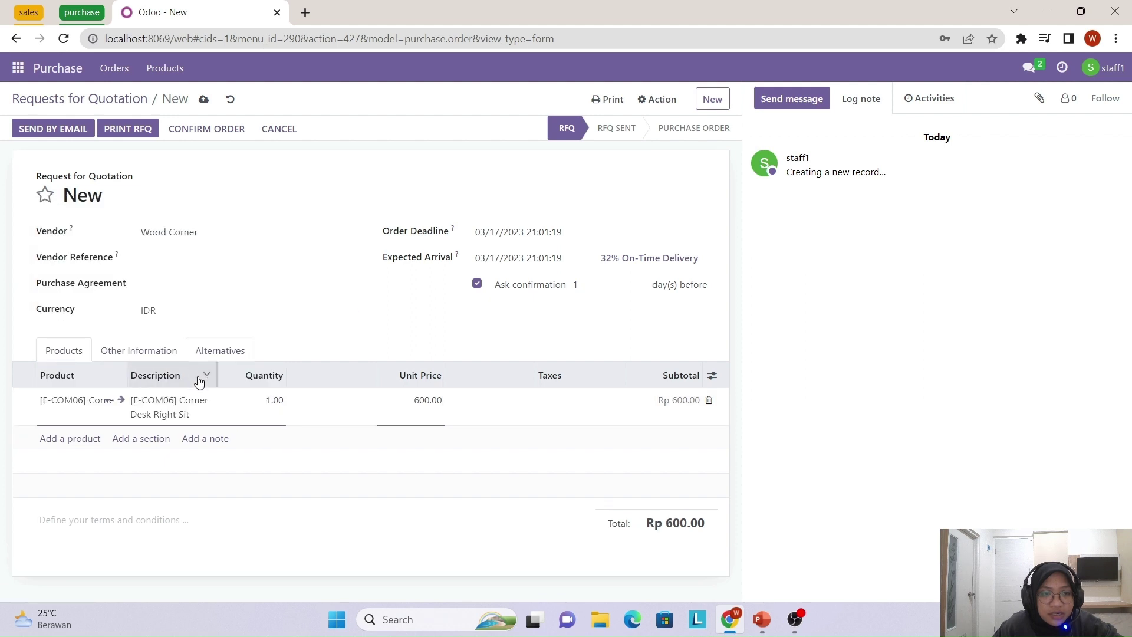
double_click(271, 401)
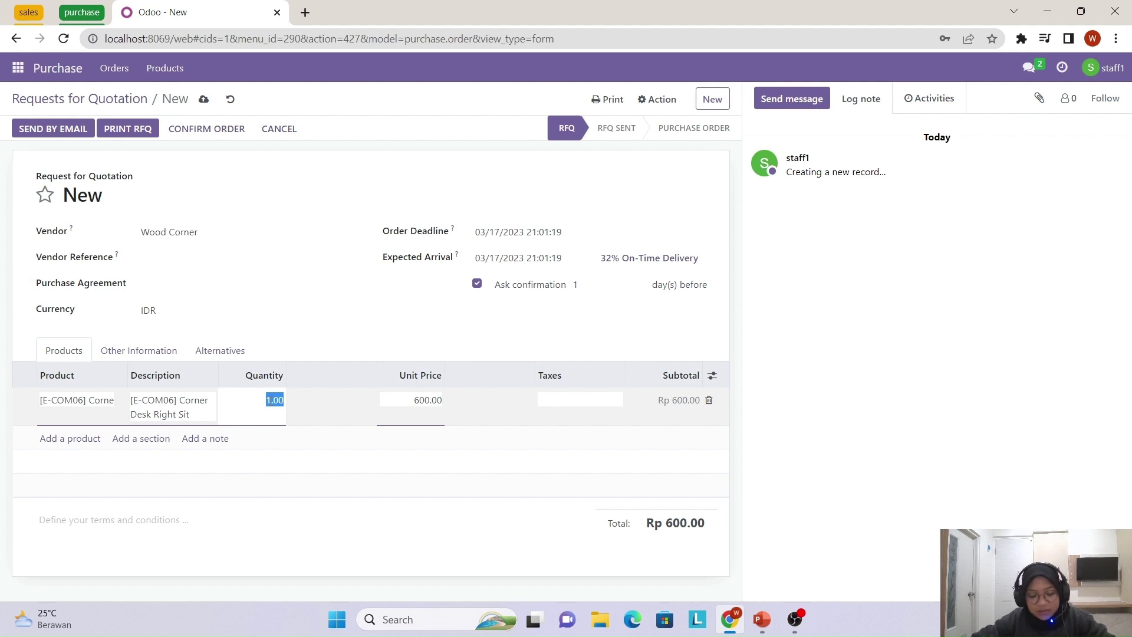
type("8")
left_click(316, 436)
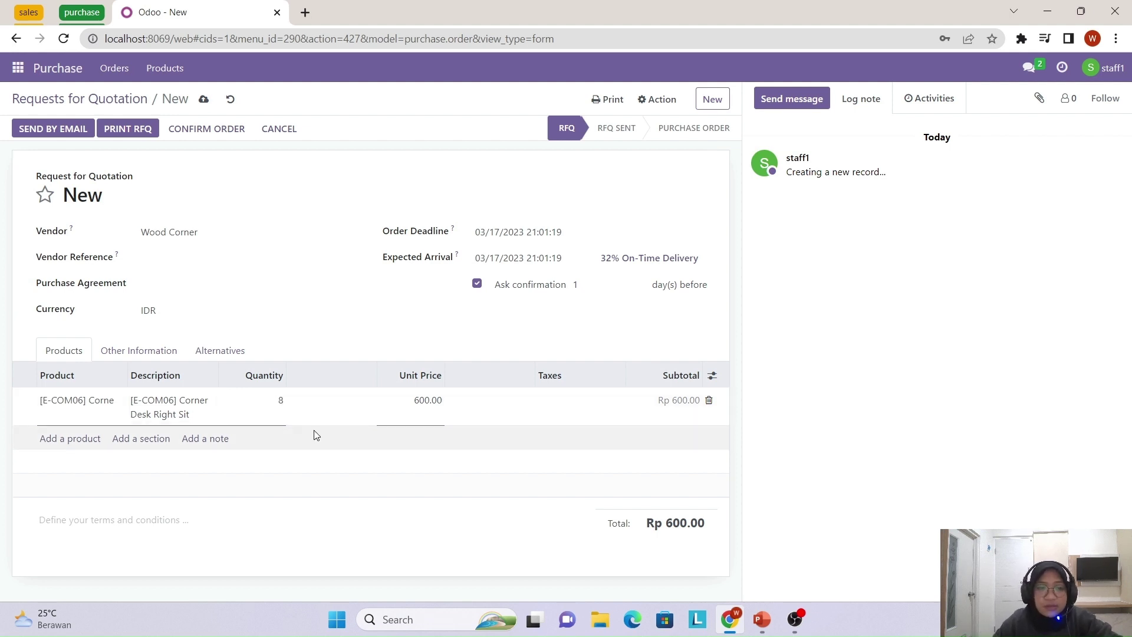
left_click(512, 407)
key("Tab")
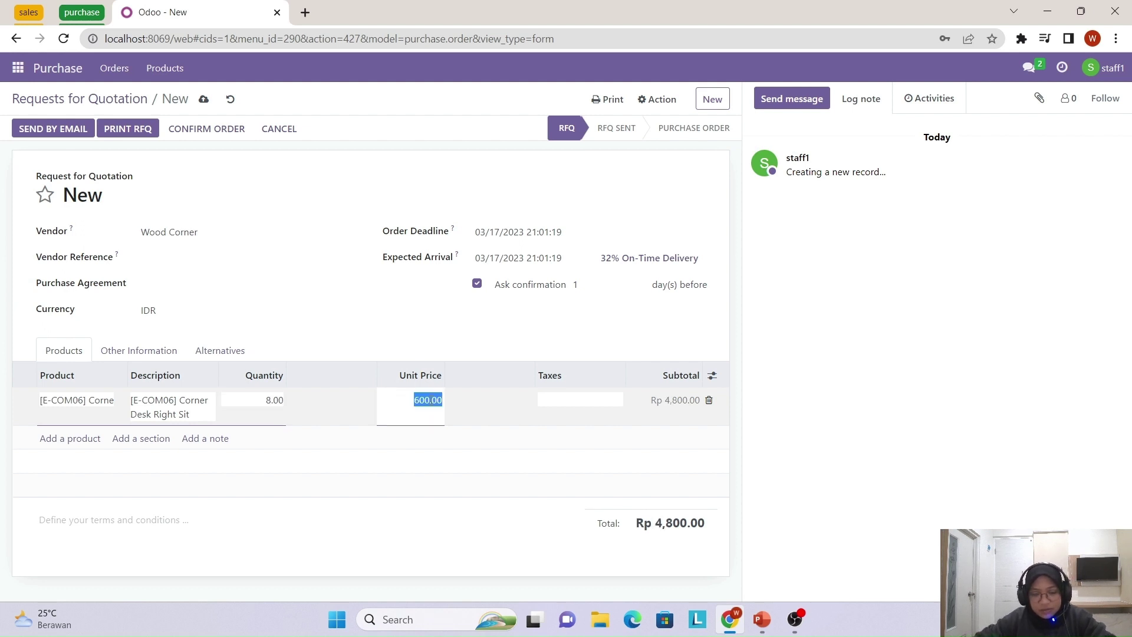
type("9000")
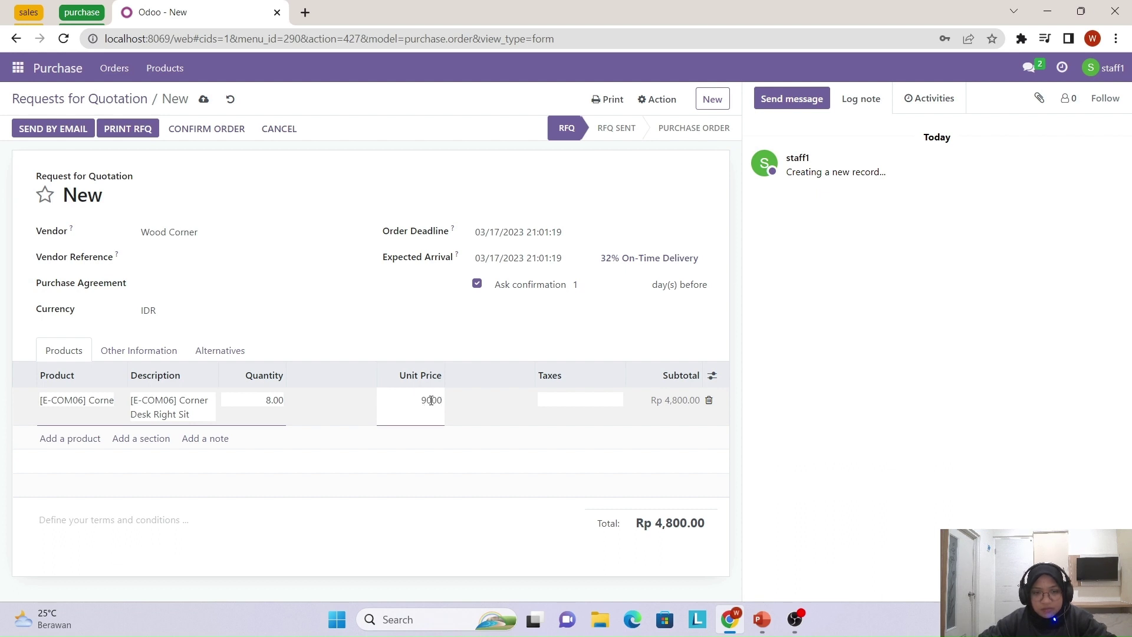
left_click(482, 333)
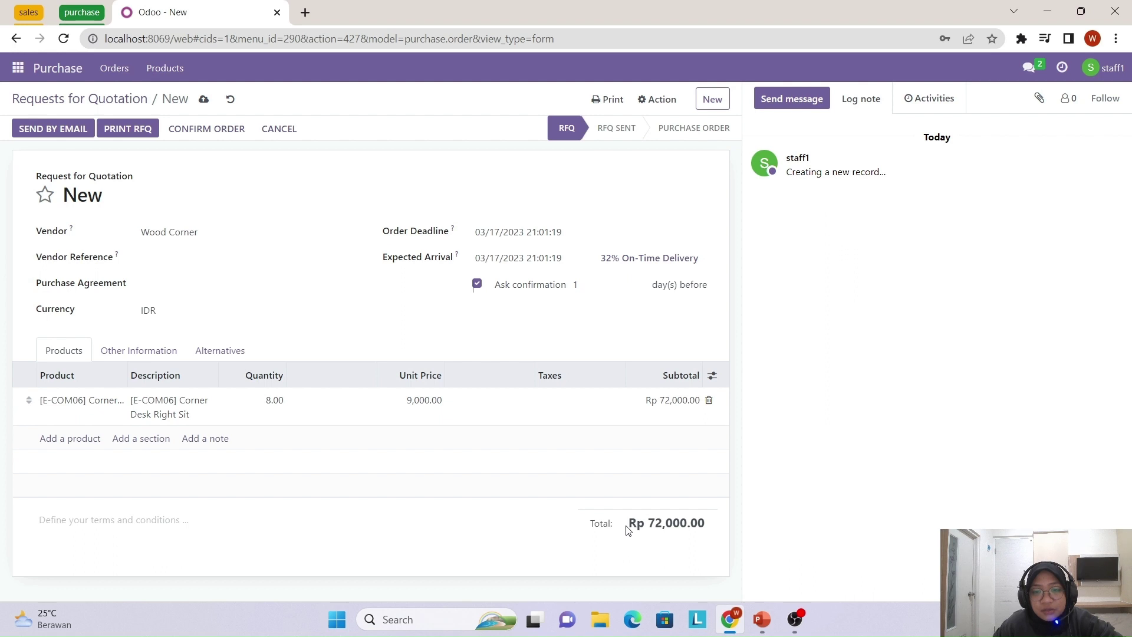
- Verify the order total reads Rp 72,000.00
left_click_drag(633, 528, 696, 540)
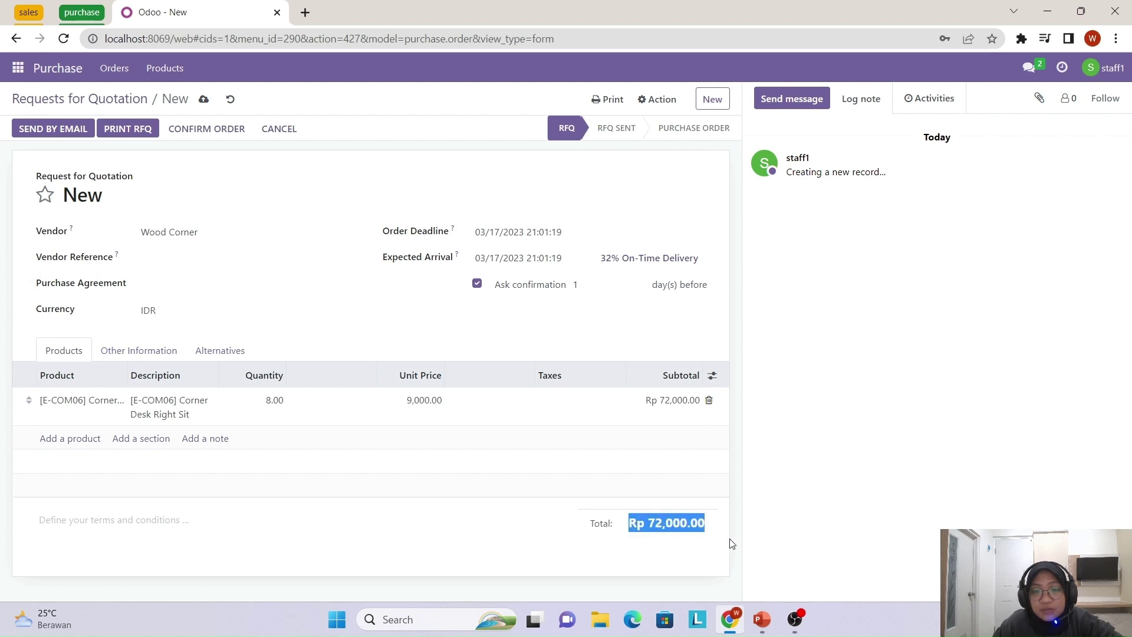
left_click(682, 549)
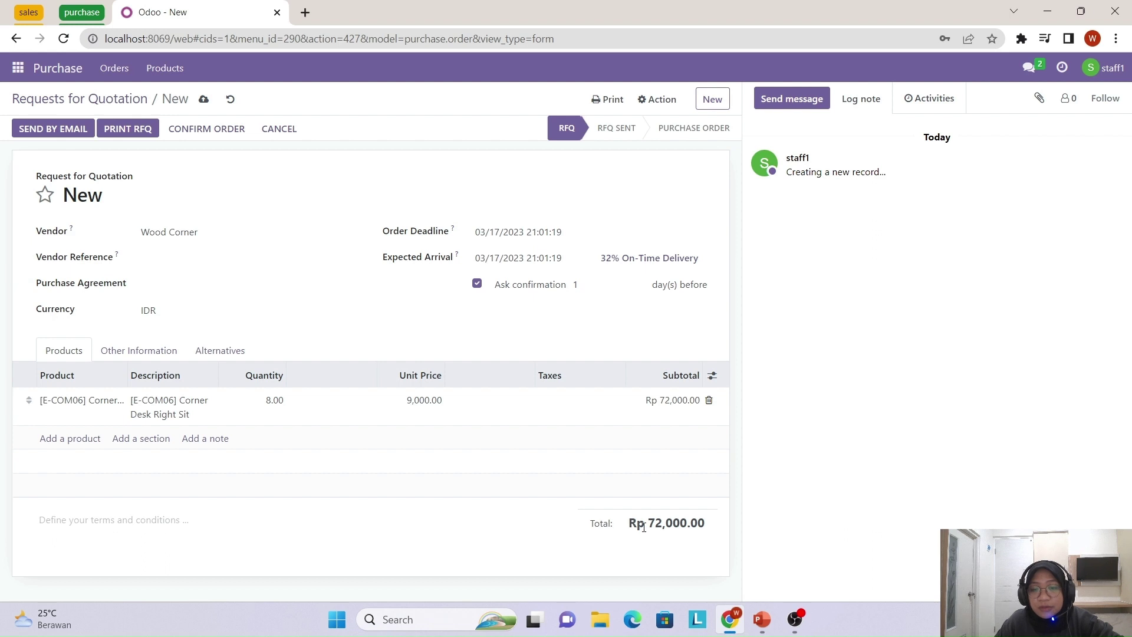
left_click_drag(647, 525, 720, 537)
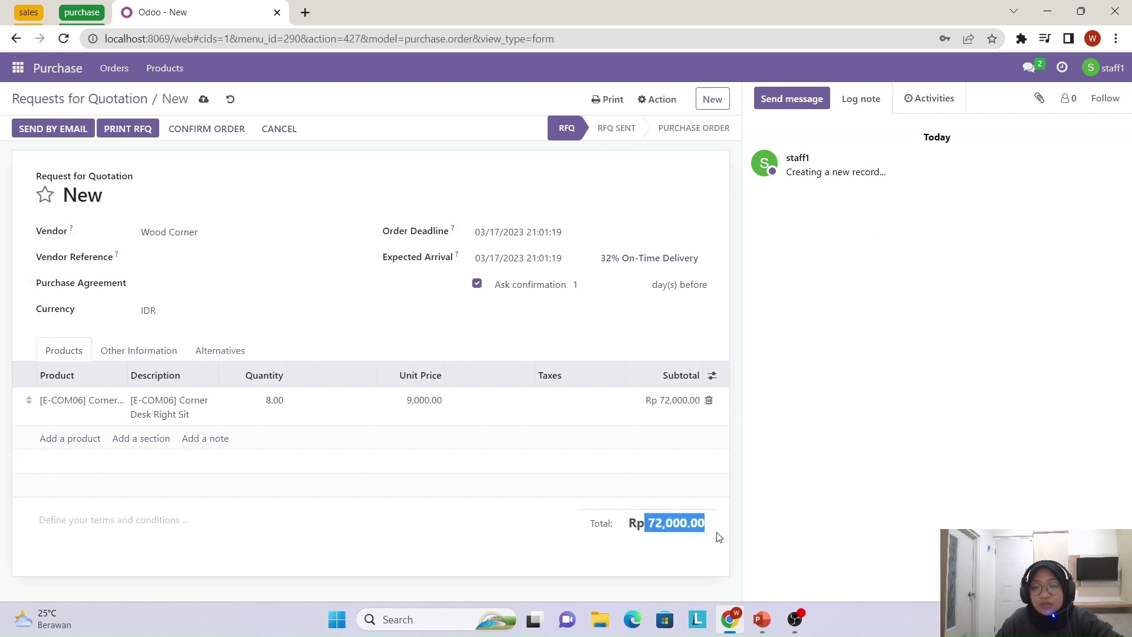
left_click(673, 560)
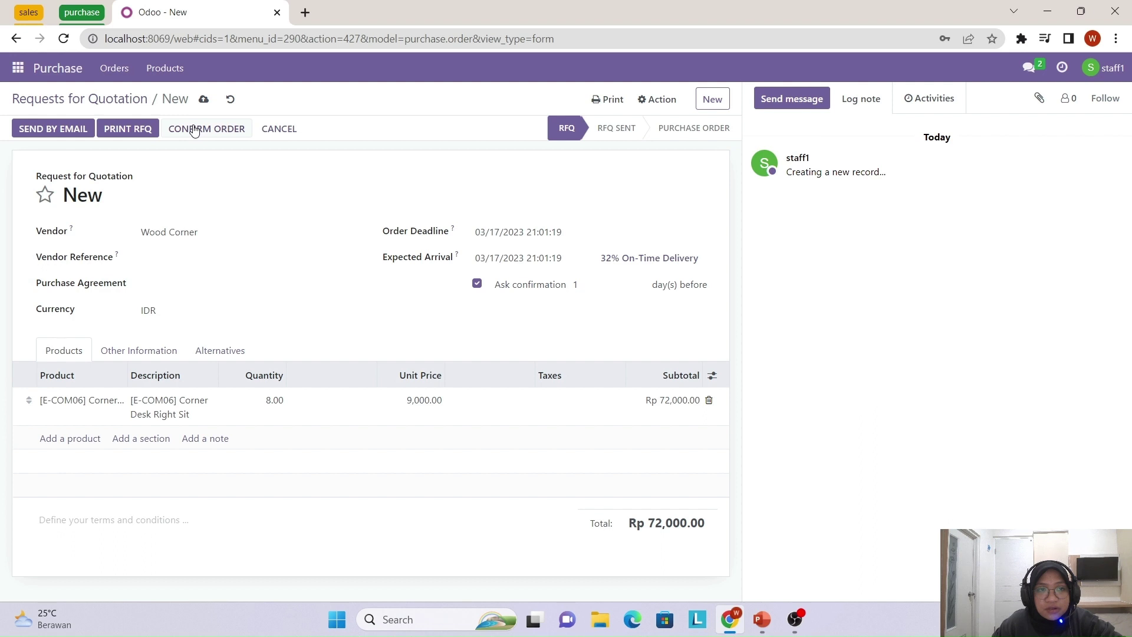
- Confirm the Wood Corner desk order, sending P00020 for approval as To Approve
left_click(194, 130)
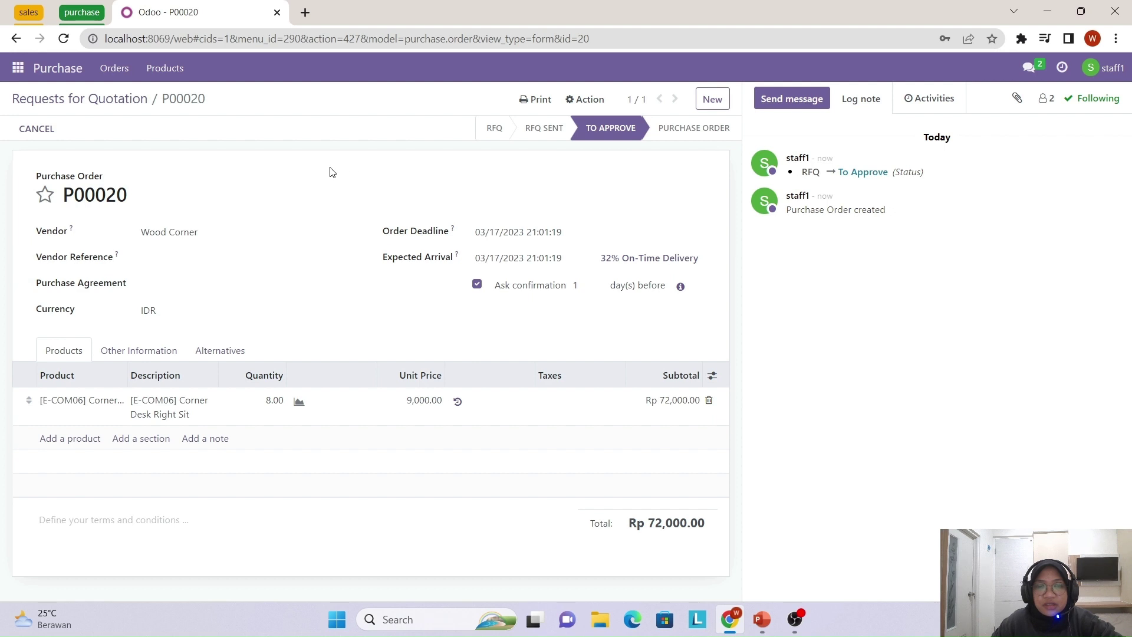
left_click(1103, 69)
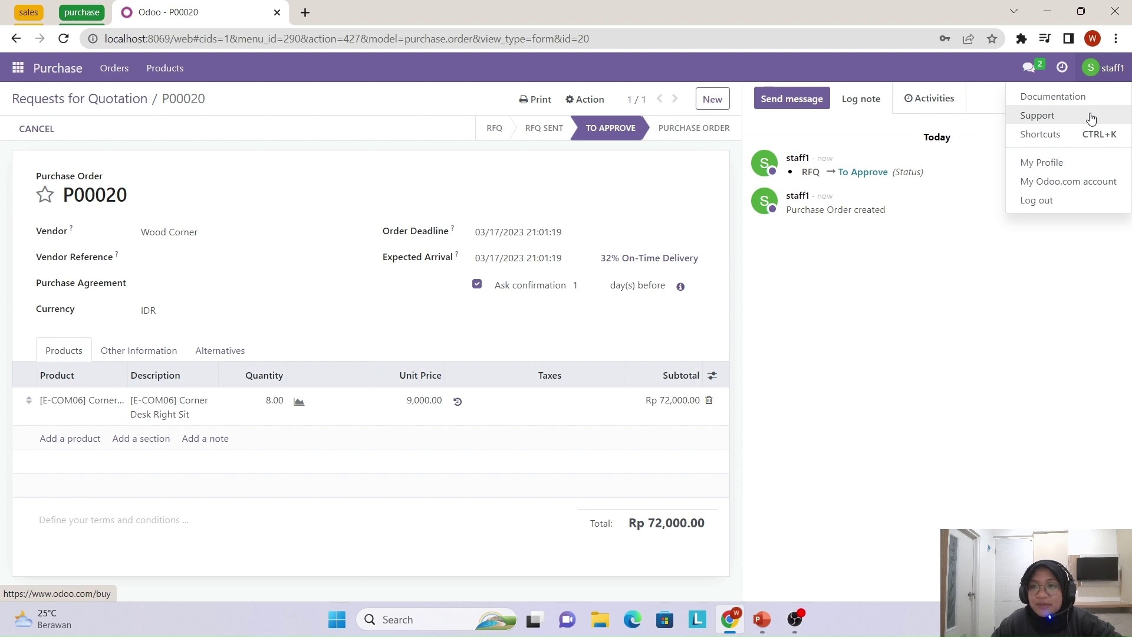
- Log out of the staff account, sign in as administrator, and open the Purchase app
left_click(1102, 202)
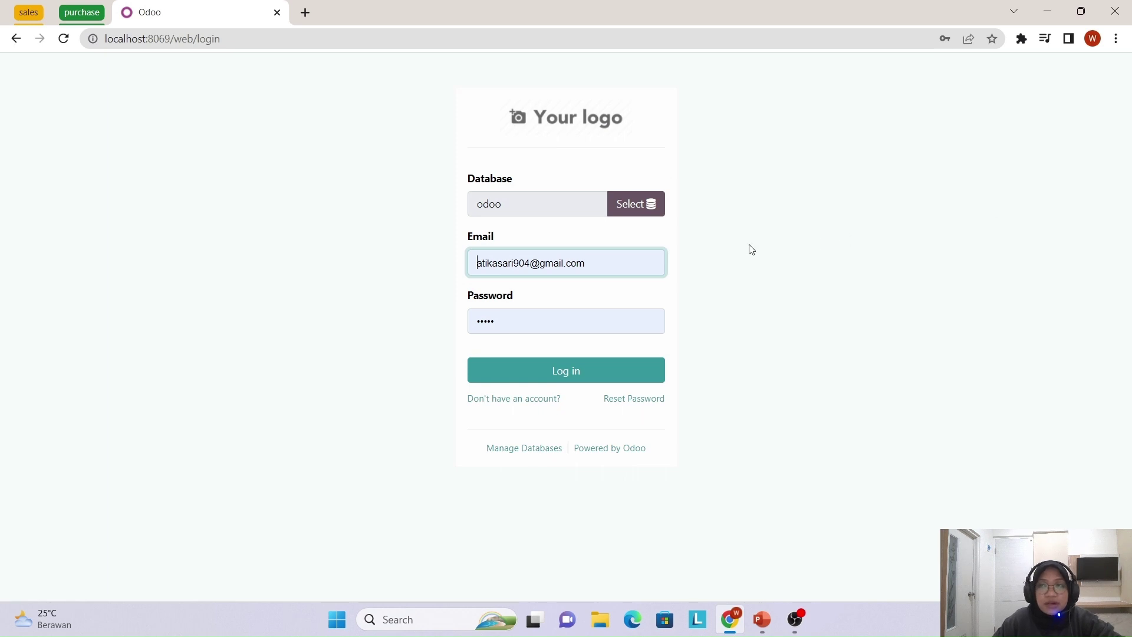
left_click(564, 374)
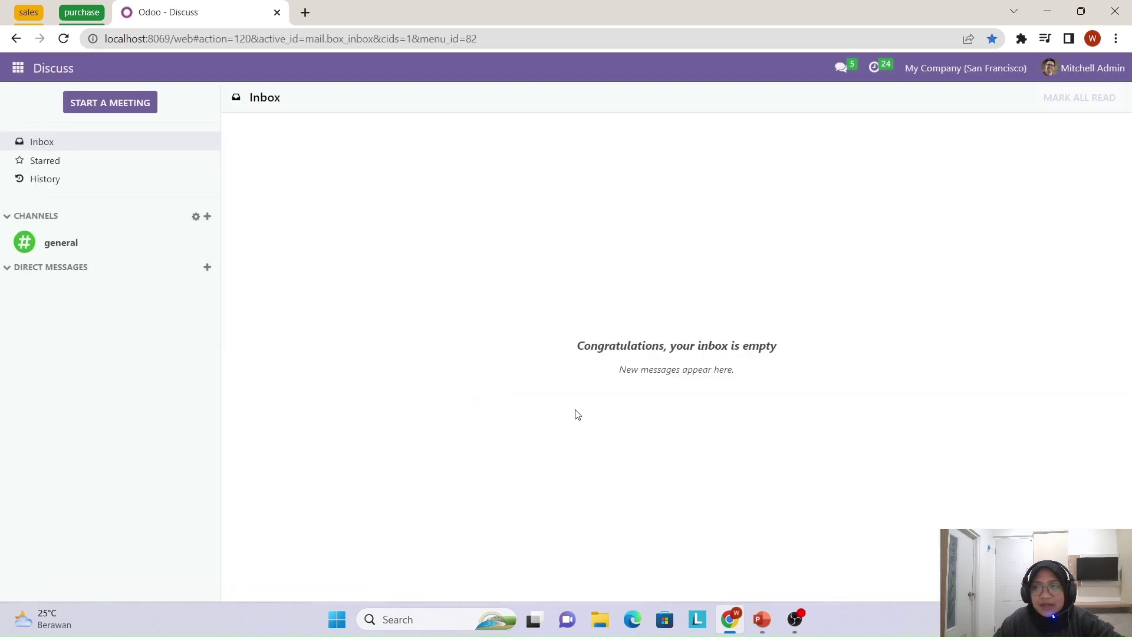
left_click(6, 73)
left_click(33, 286)
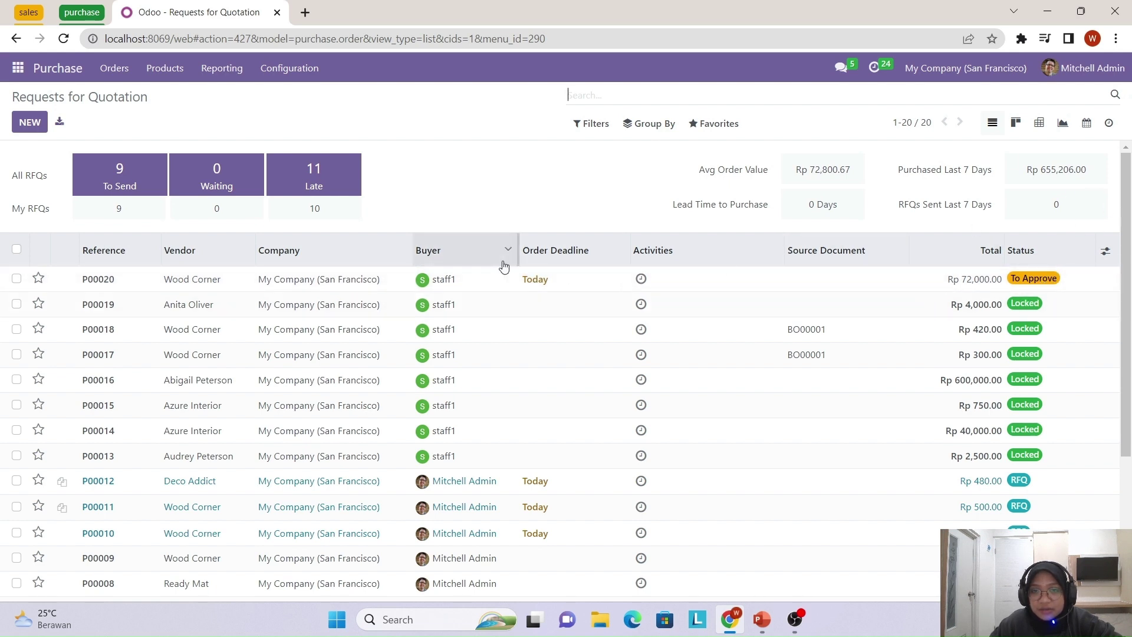
- Open RFQ P00020, review its Rp 72,000.00 total, and approve the order
left_click(164, 279)
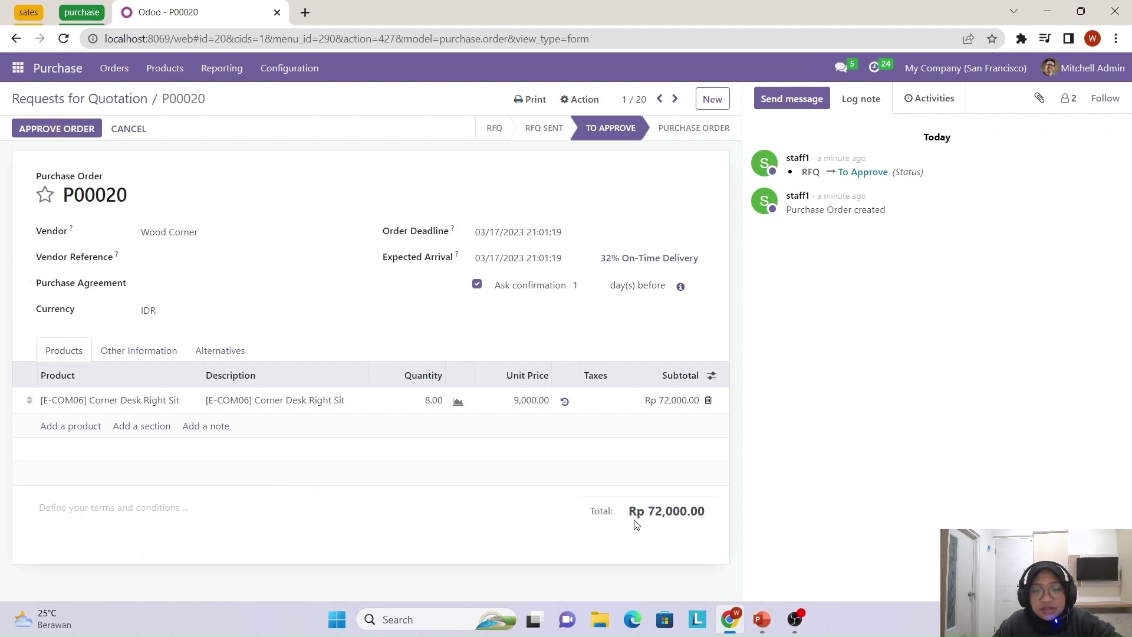
left_click_drag(649, 512, 706, 517)
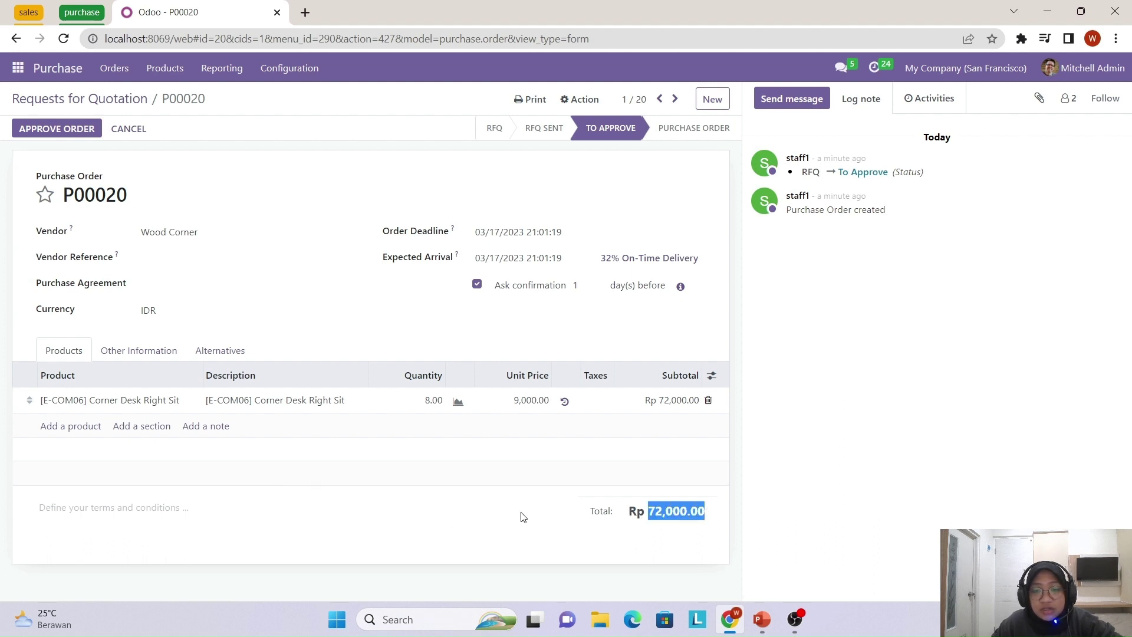
left_click(534, 533)
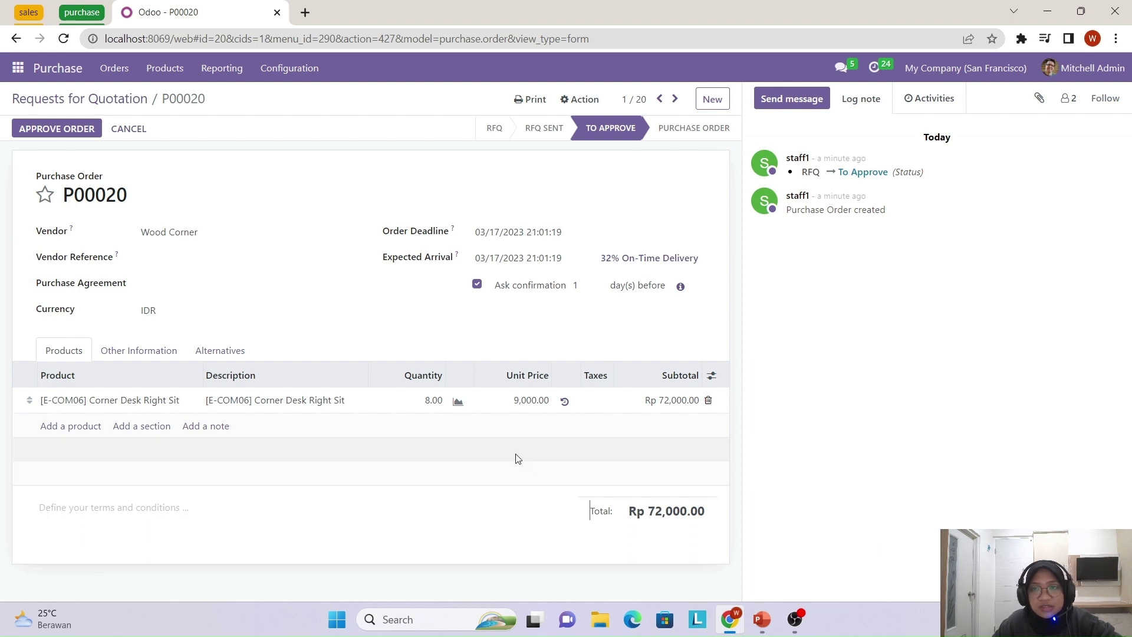
left_click(61, 129)
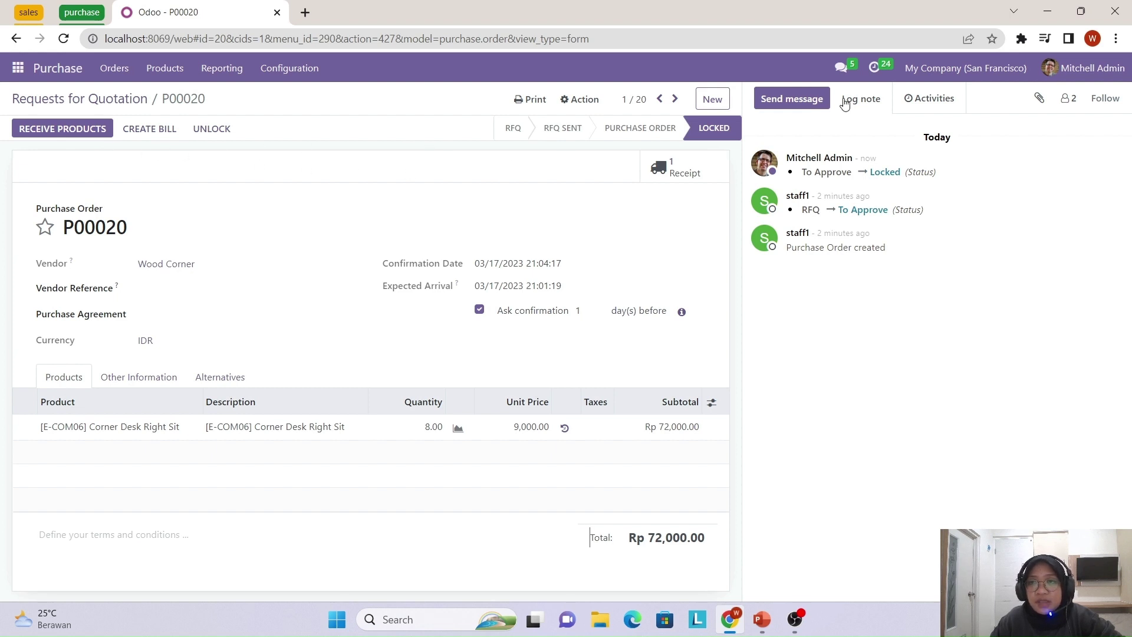
- Sign out of the administrator account and log back in as the staff user
left_click(1108, 70)
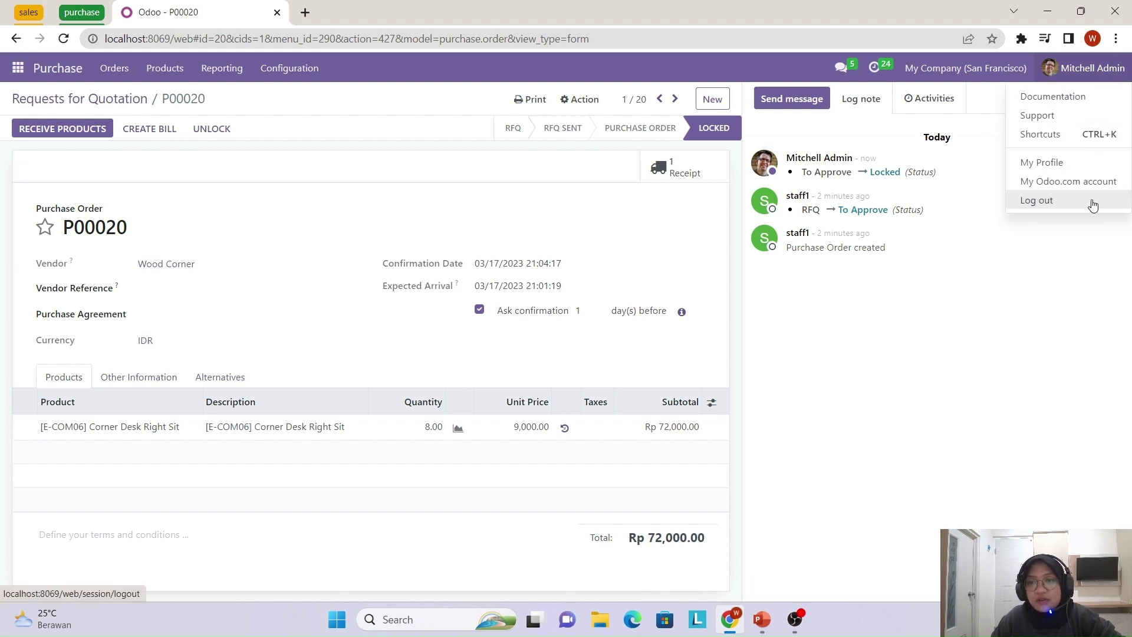
left_click(1093, 202)
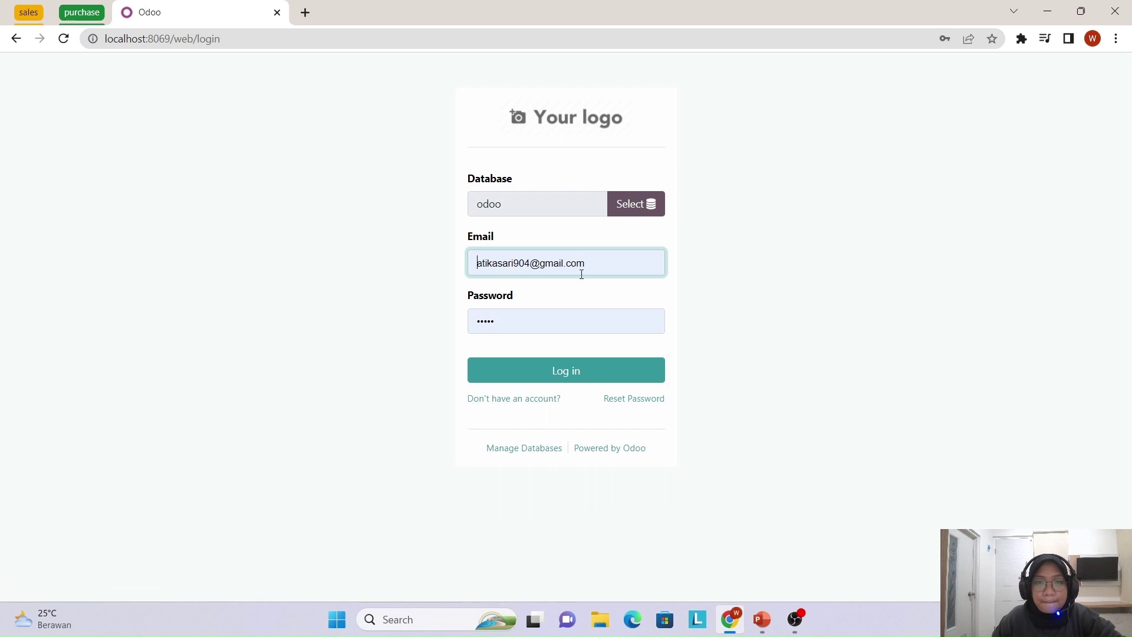
left_click_drag(582, 274, 483, 264)
key("BackSpace")
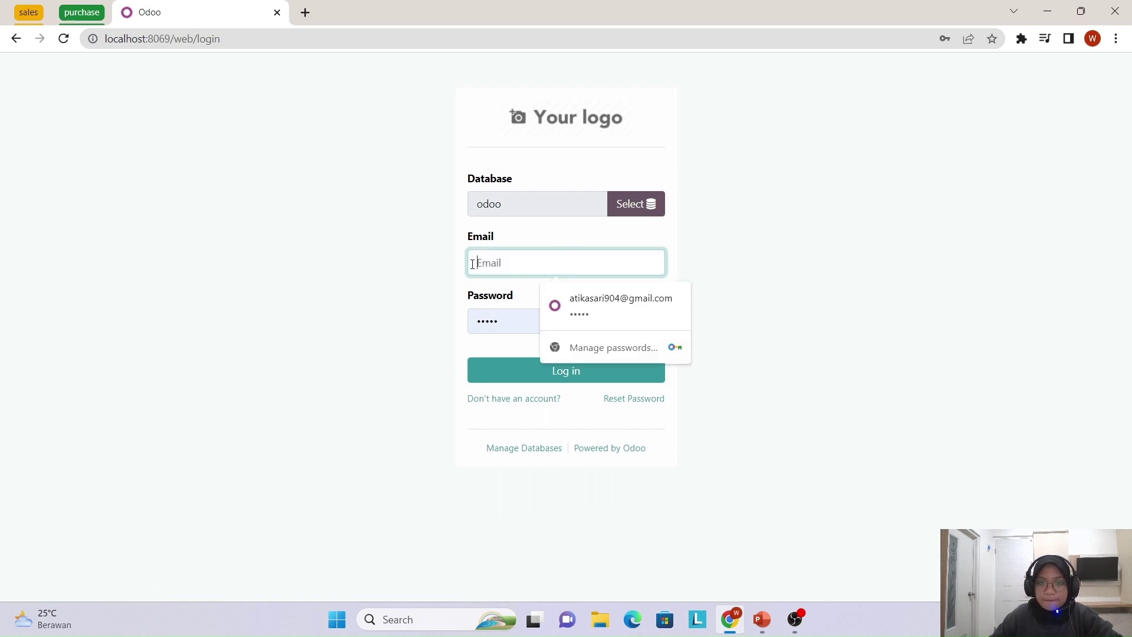
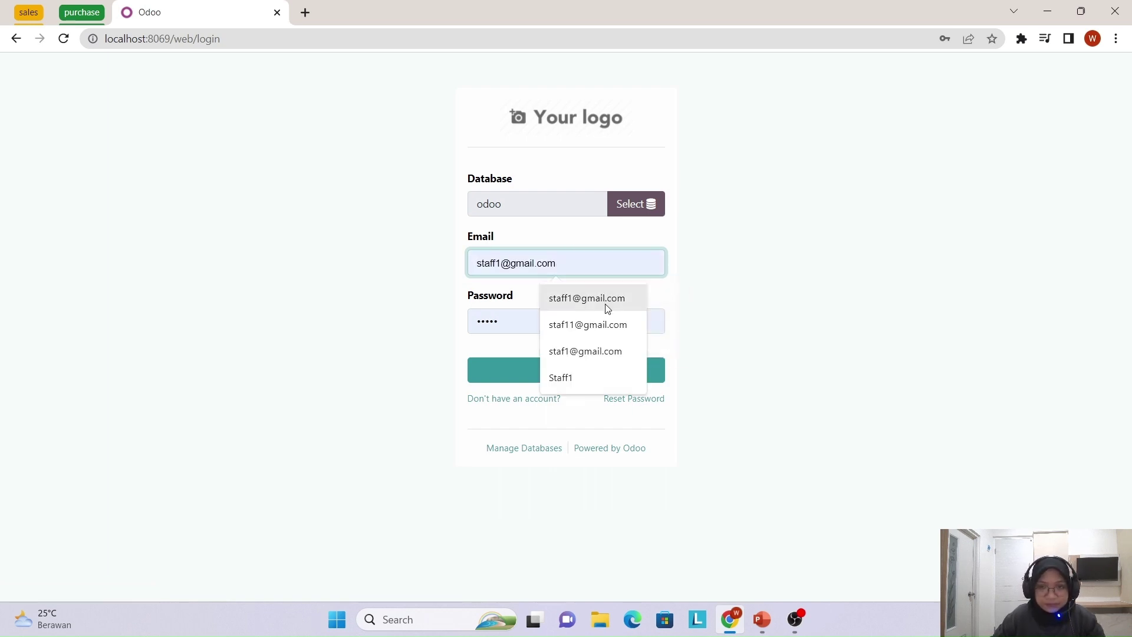
left_click(607, 308)
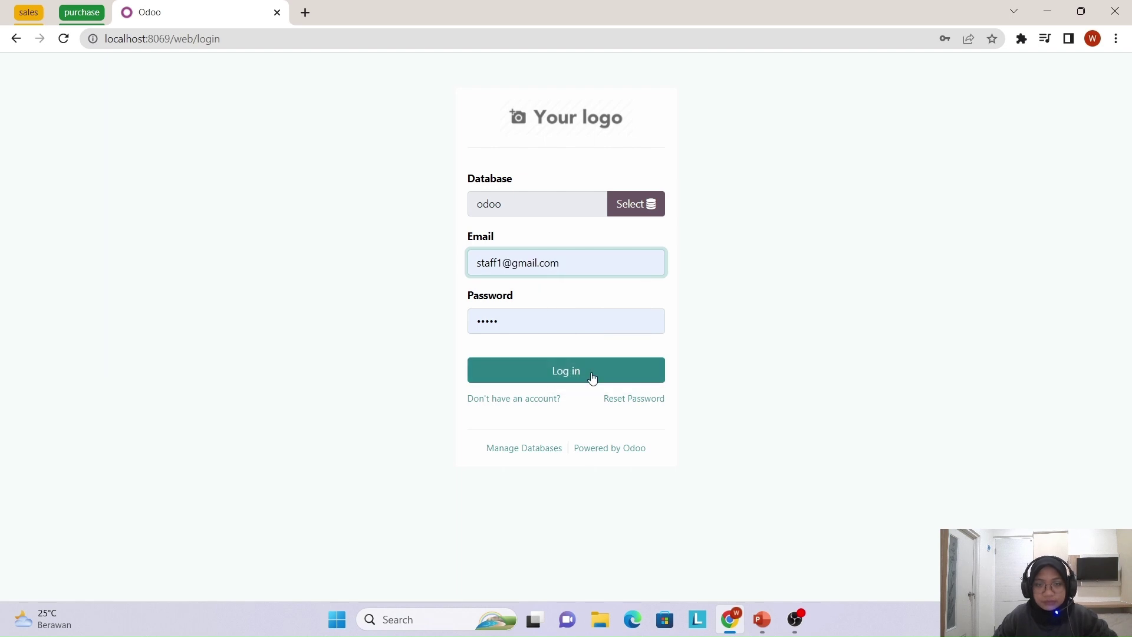
left_click(592, 371)
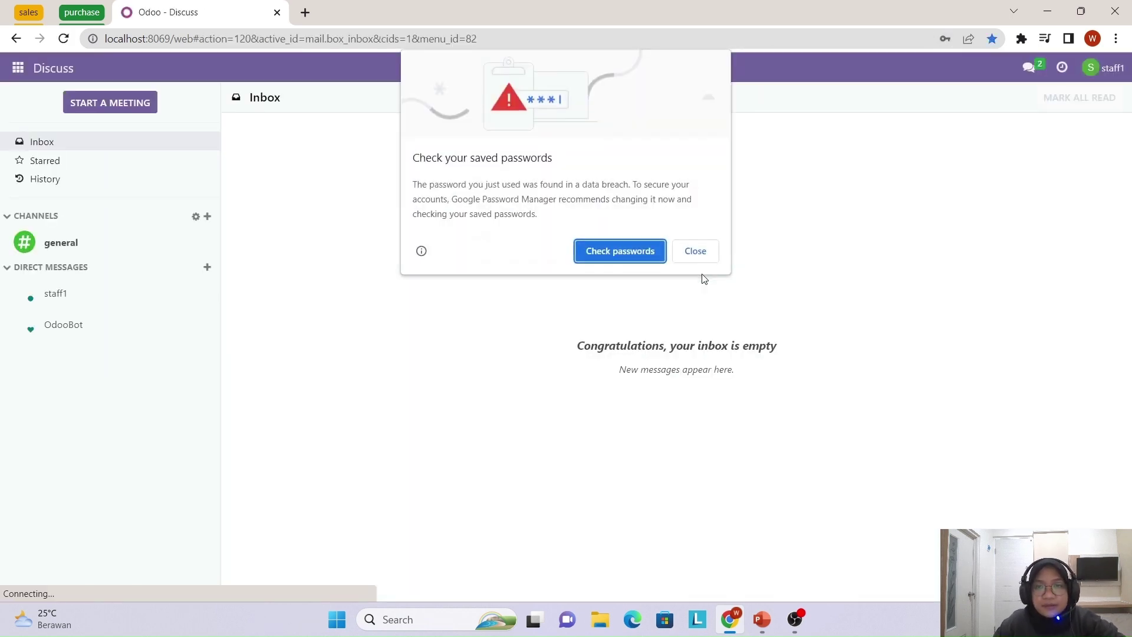
- Dismiss Chrome's saved-password prompts and go to the Purchase app
left_click(702, 253)
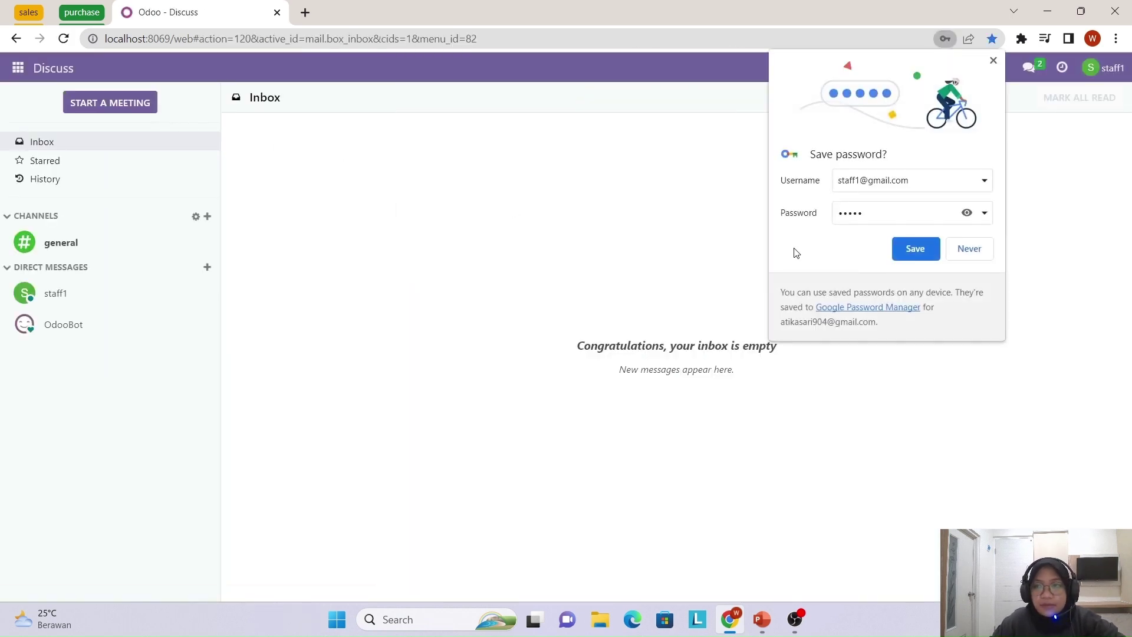
left_click(970, 249)
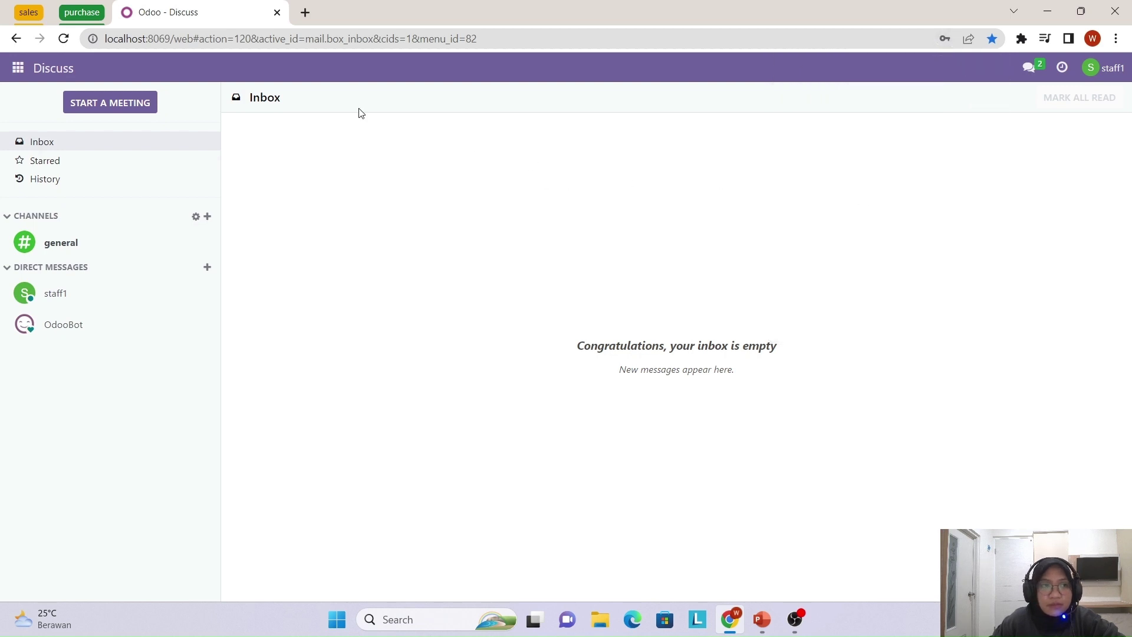
left_click(18, 68)
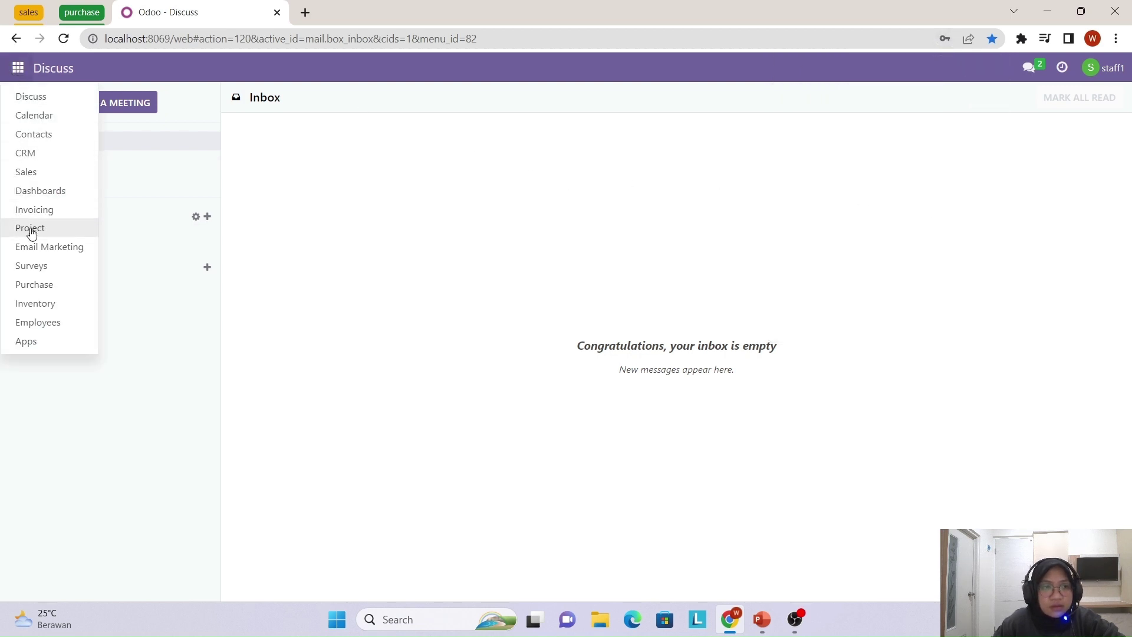
left_click(40, 289)
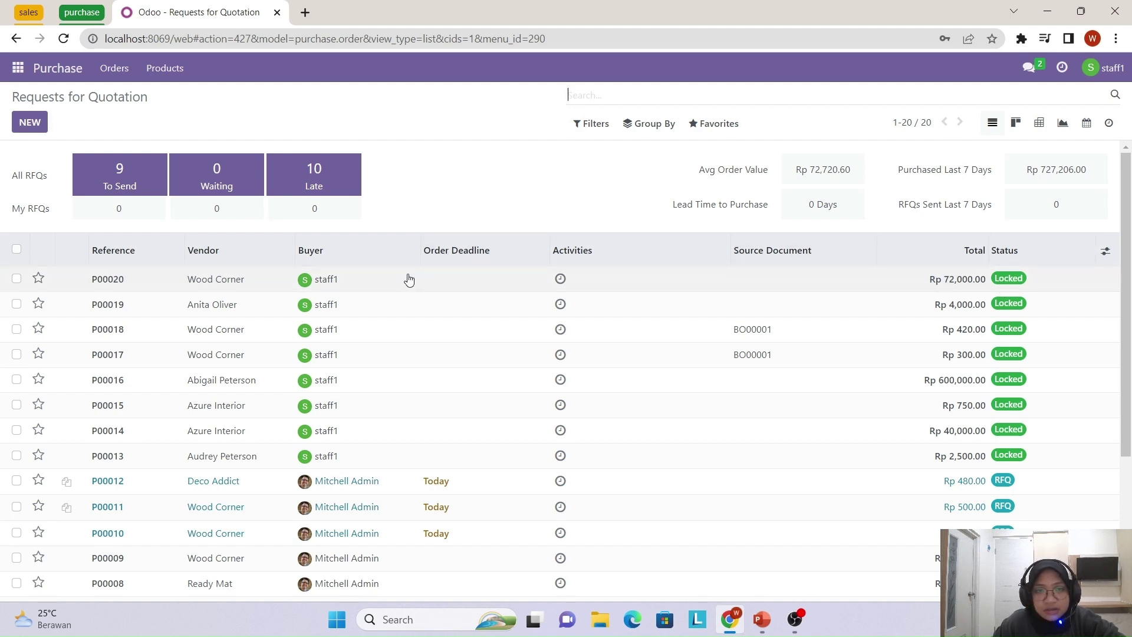
- Open locked purchase order P00020 and check its Rp 72,000.00 total
left_click(269, 282)
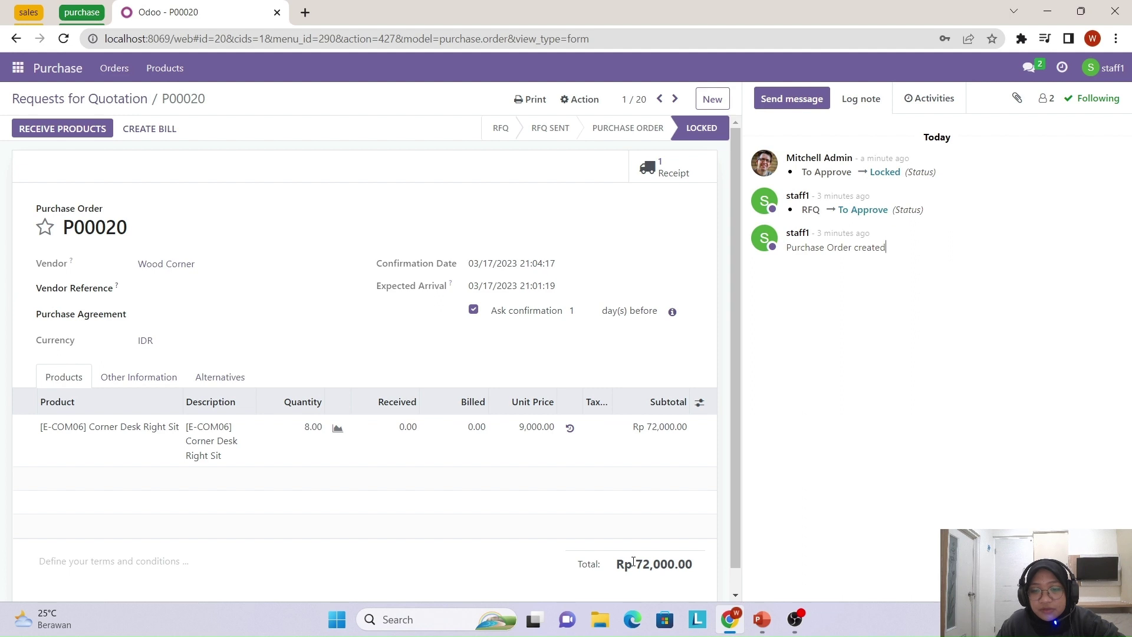
left_click_drag(633, 561, 699, 568)
left_click(661, 565)
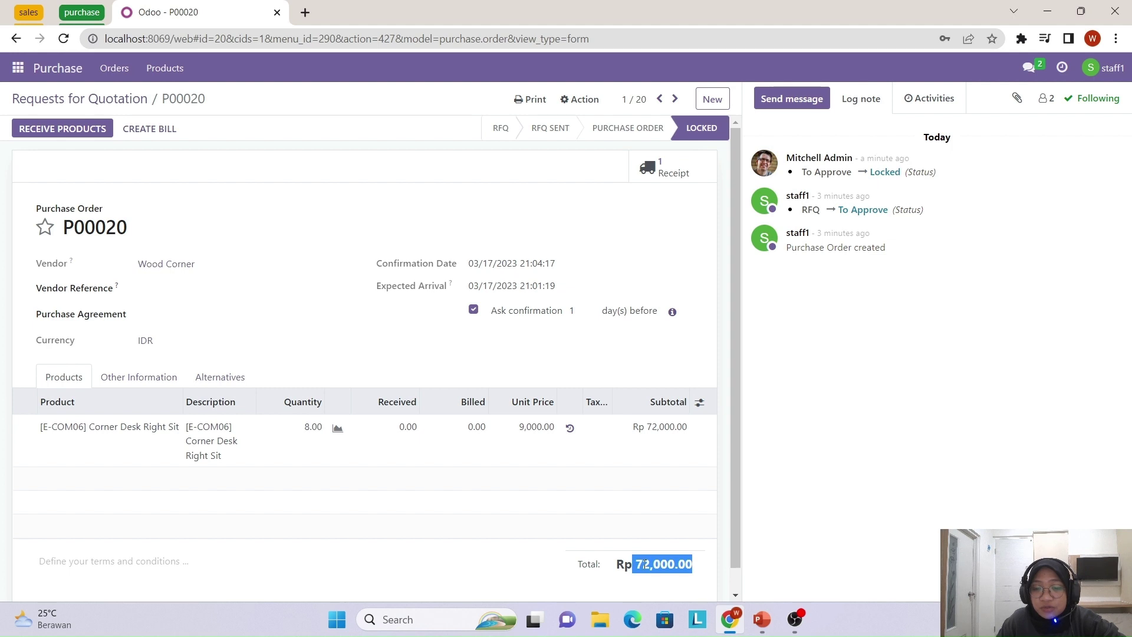
left_click(170, 179)
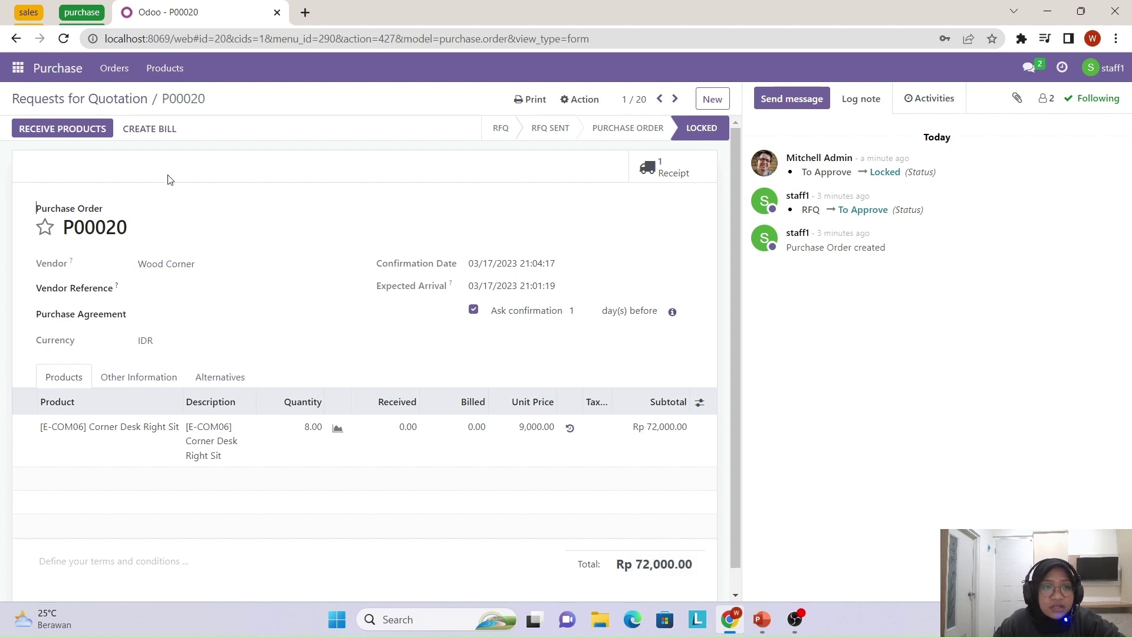
- Receive all 8 Corner Desk Right Sit units on WH/IN/00015 and validate the receipt
left_click(47, 131)
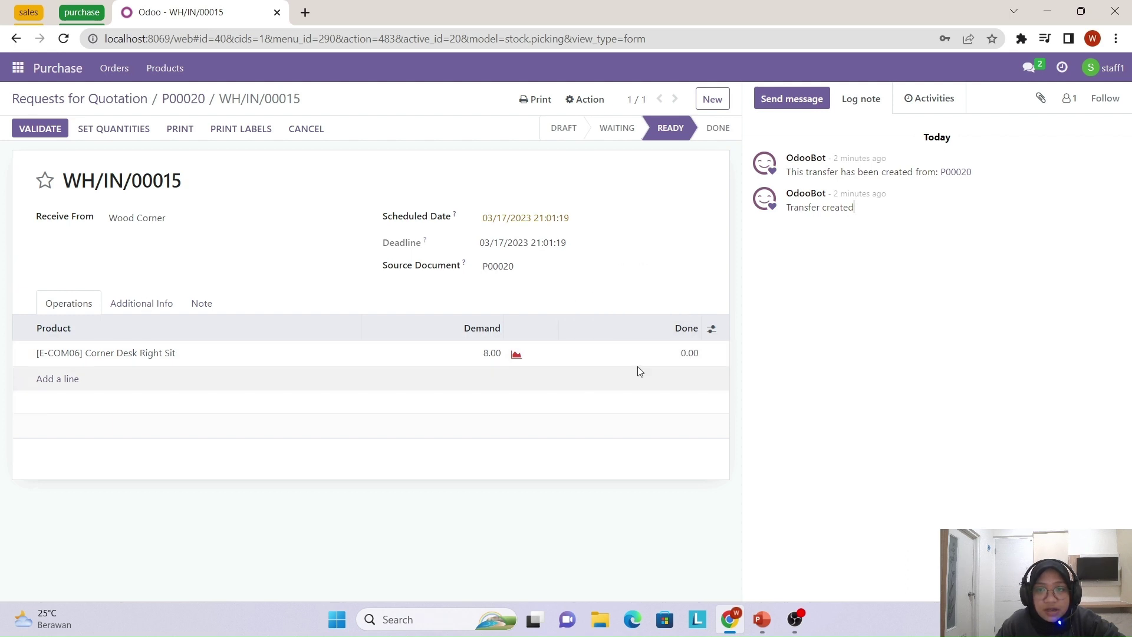
left_click(686, 360)
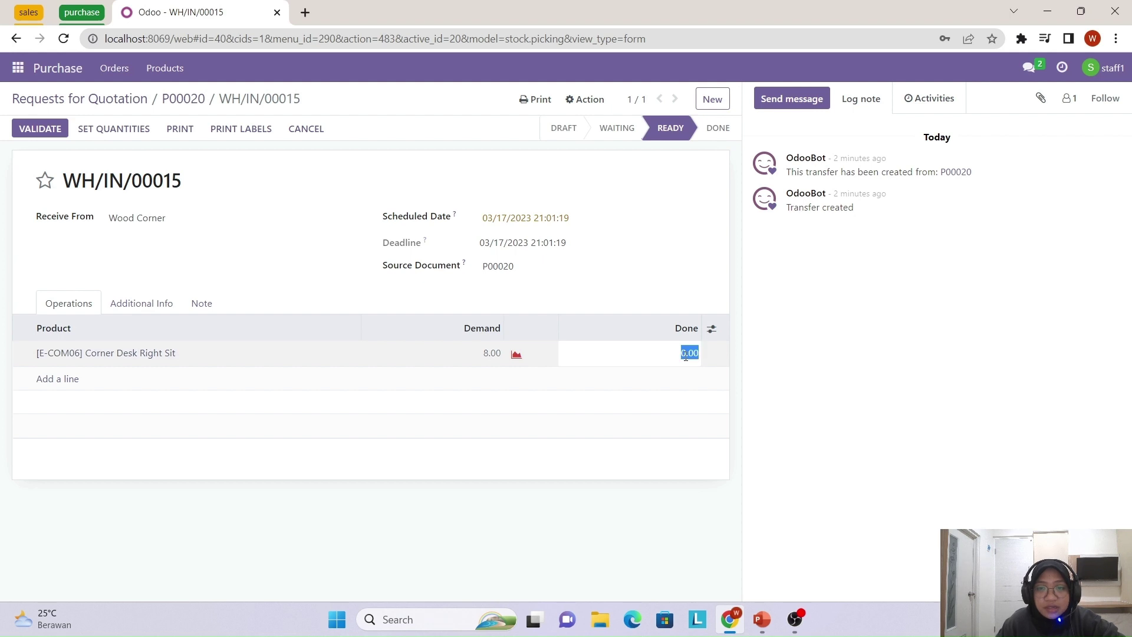
type("8")
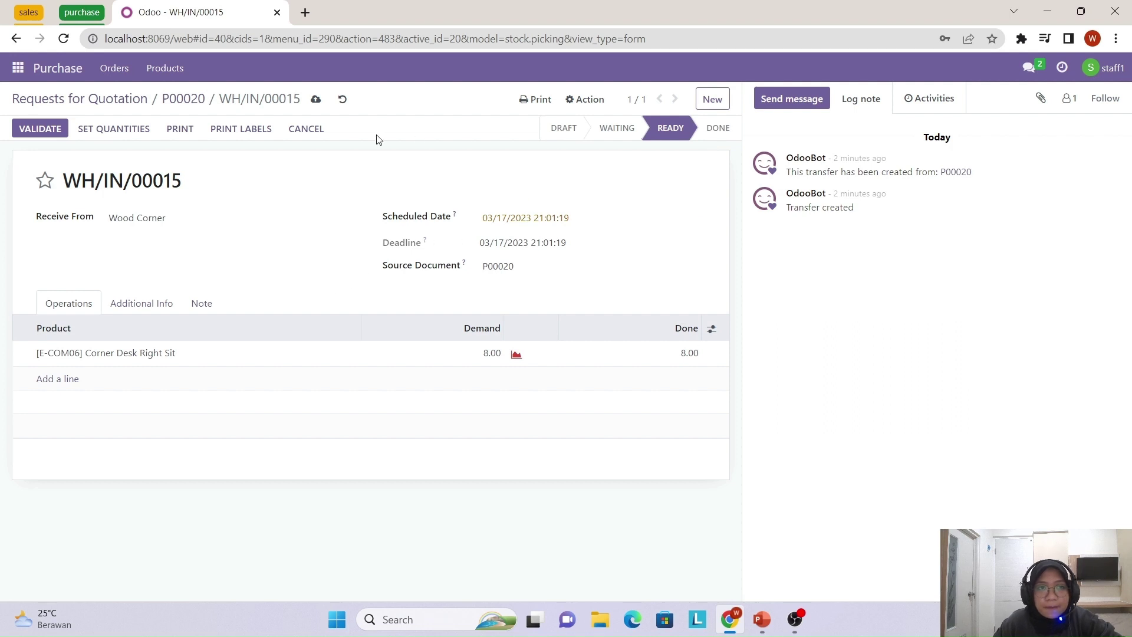
left_click(32, 131)
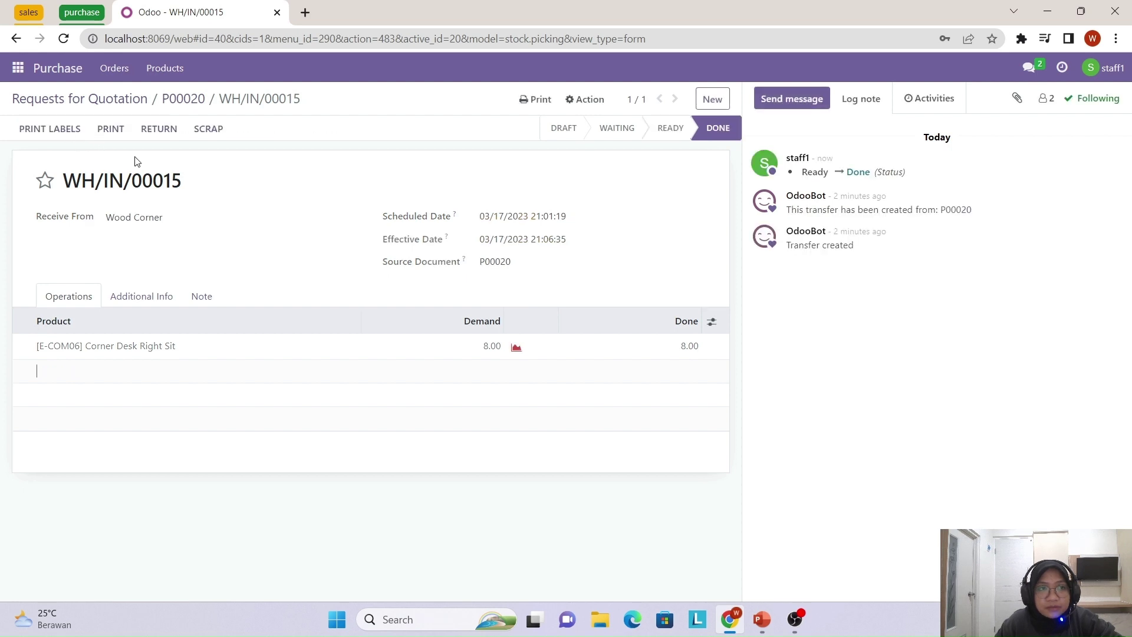
- Create P00020's vendor bill with bill date 03/17/2023 and post it
left_click(196, 106)
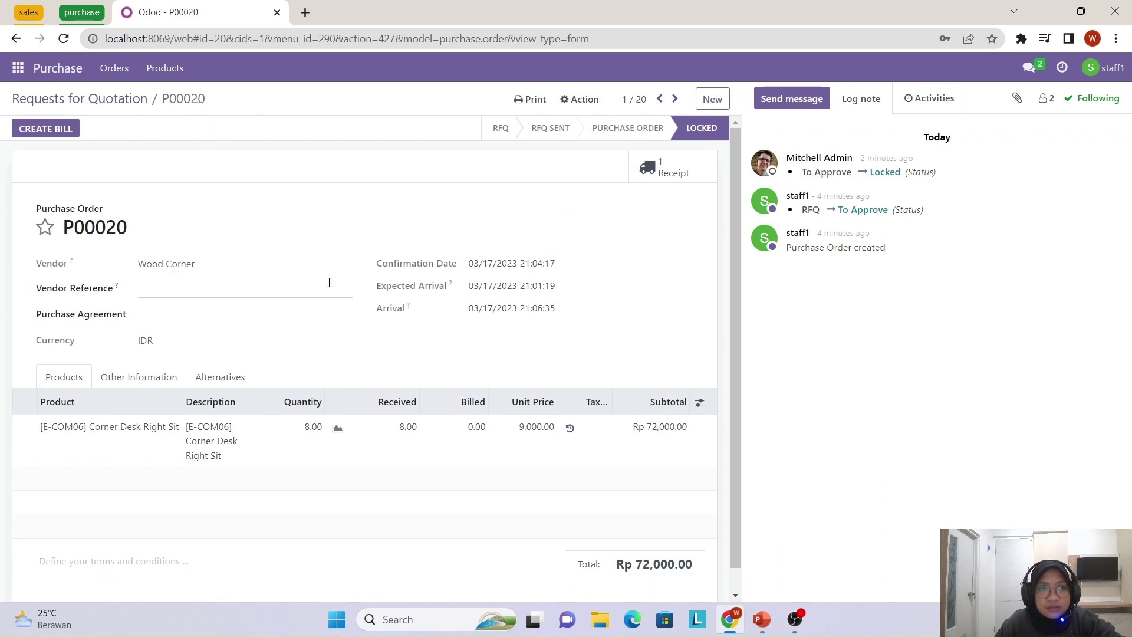
scroll(269, 279, "down", 1)
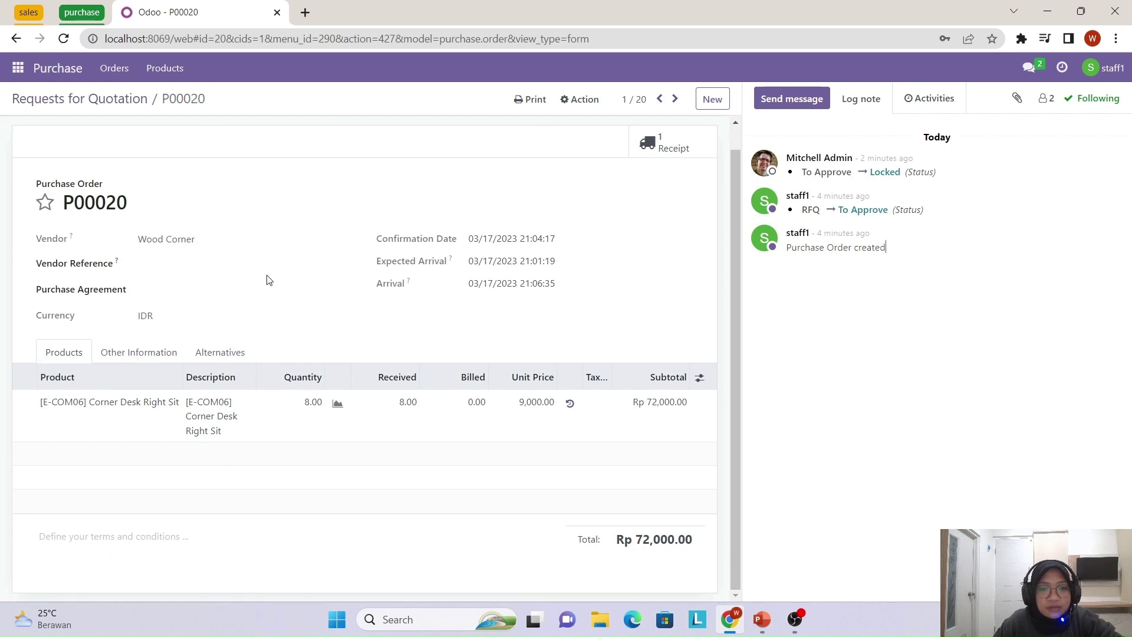
scroll(268, 280, "up", 1)
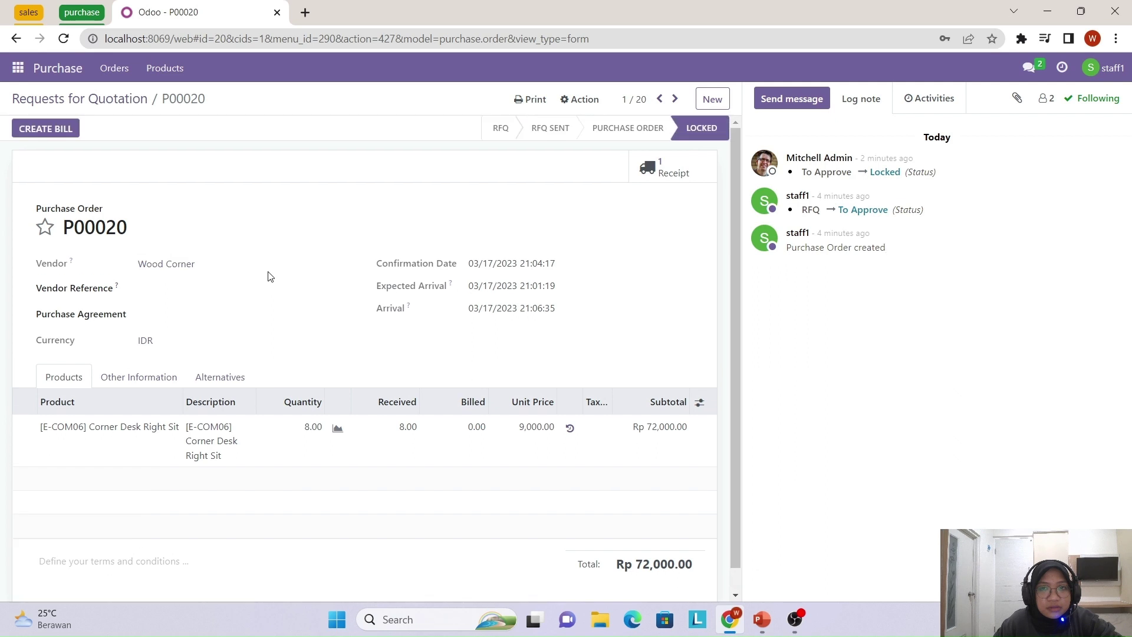
left_click(32, 131)
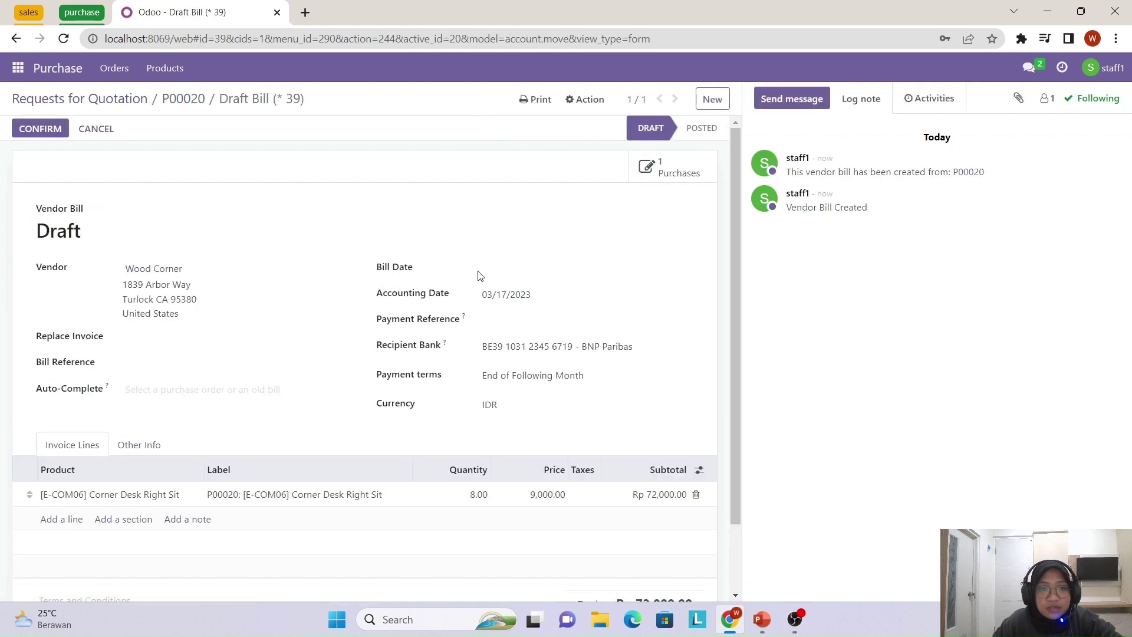
left_click(486, 270)
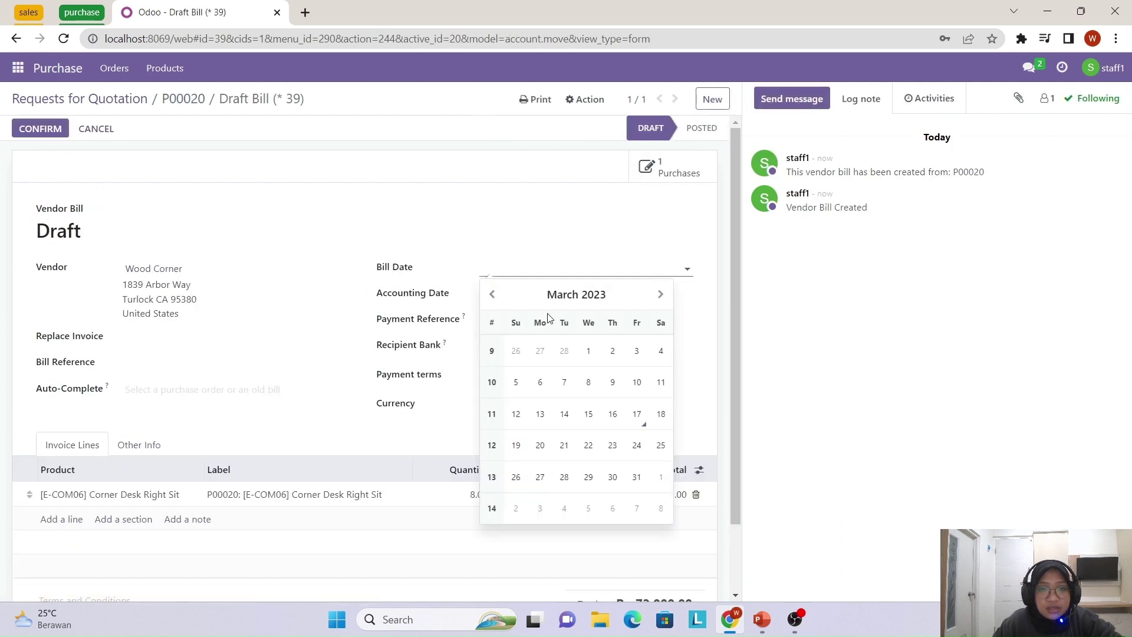
left_click(637, 414)
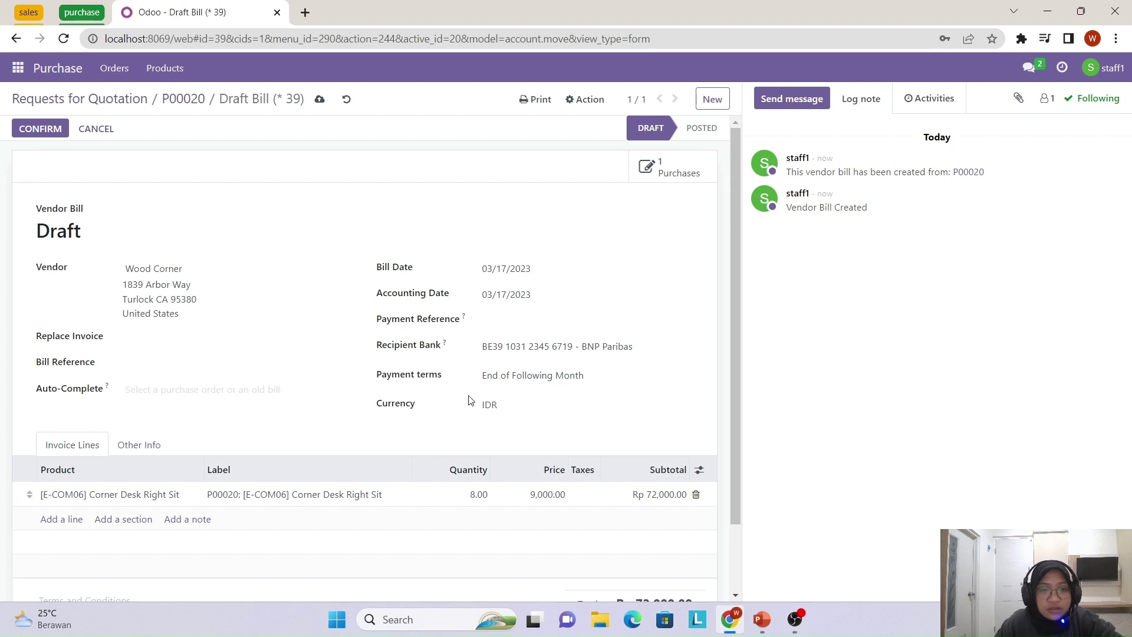
left_click(36, 129)
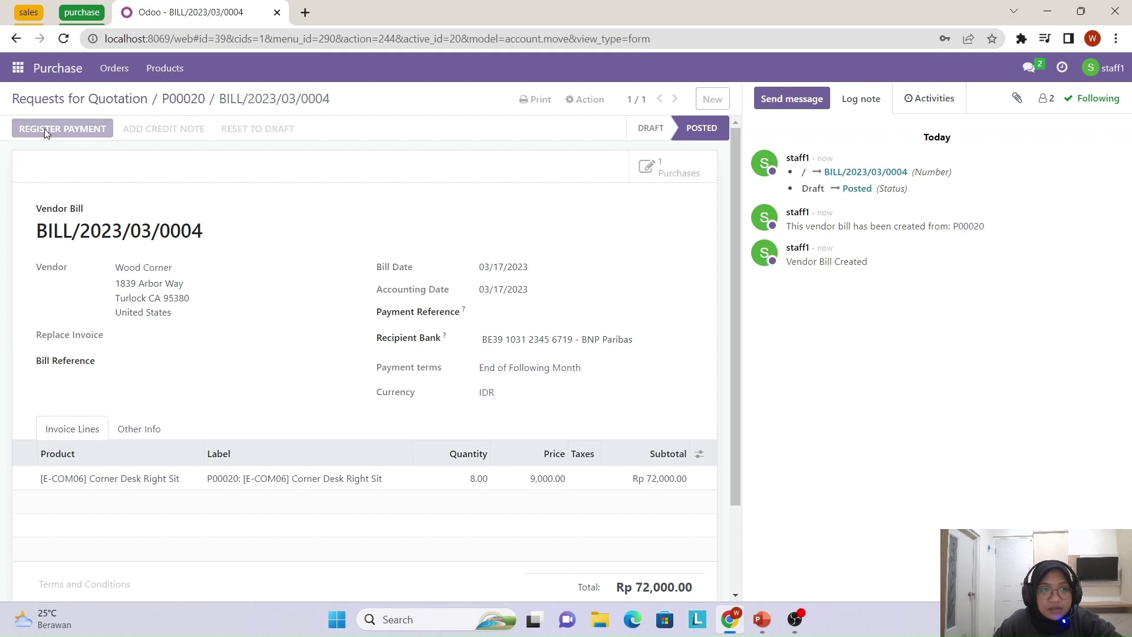
- Register the Rp 72,000.00 payment for BILL/2023/03/0004 through the Bank journal
left_click(45, 131)
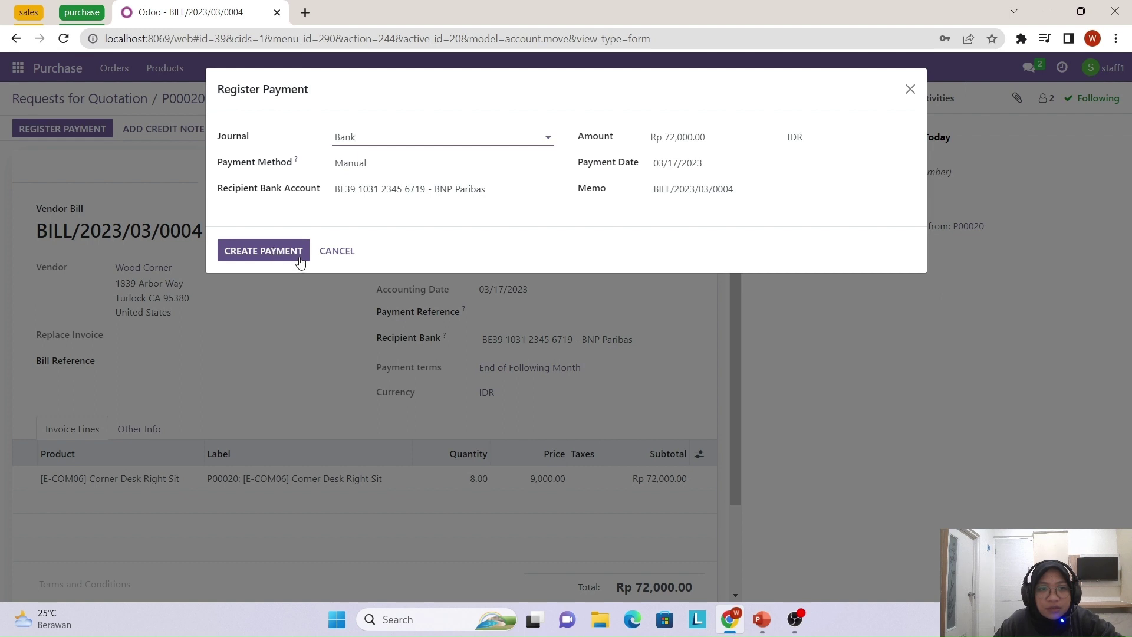
left_click(299, 258)
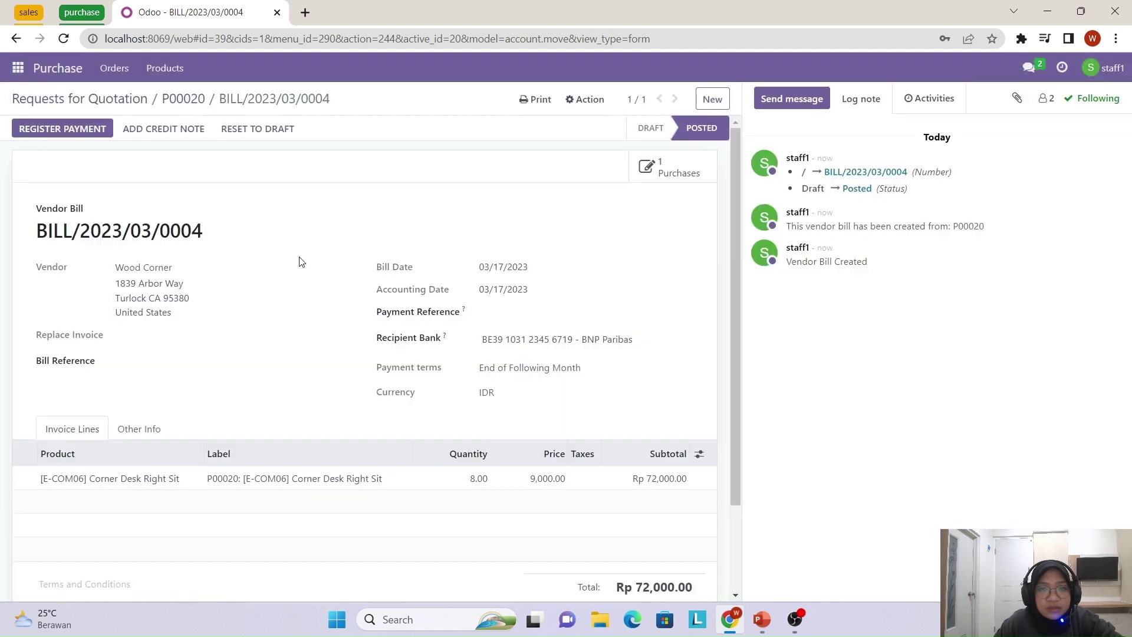